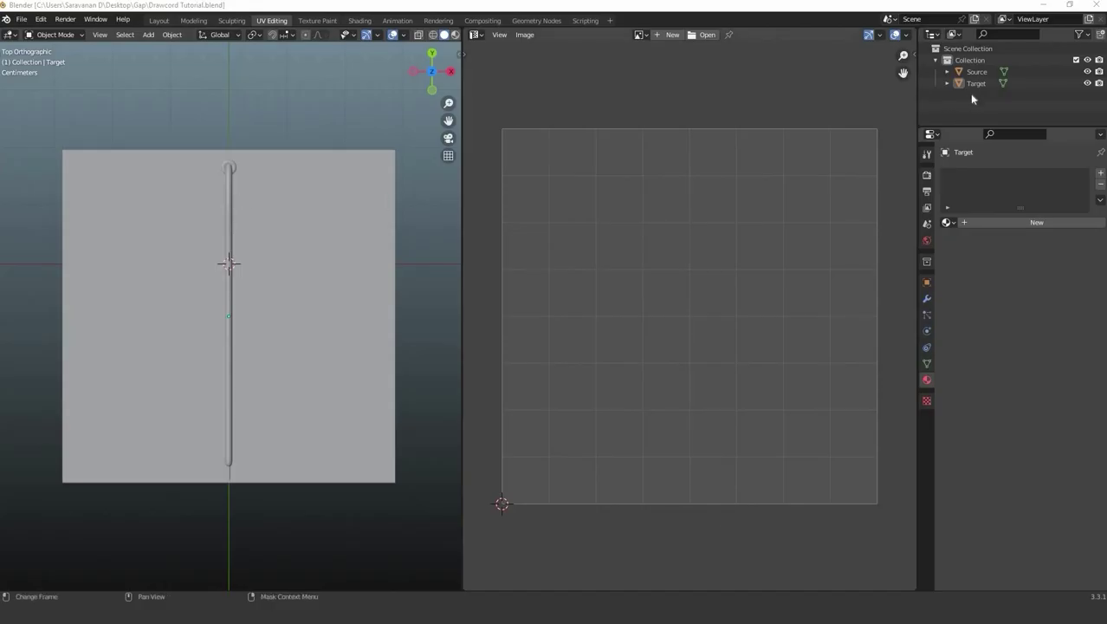
Step: Switch the empty image editor area to the Shader Editor and create a new material for the Target plane
left_click(236, 186)
left_click(229, 184)
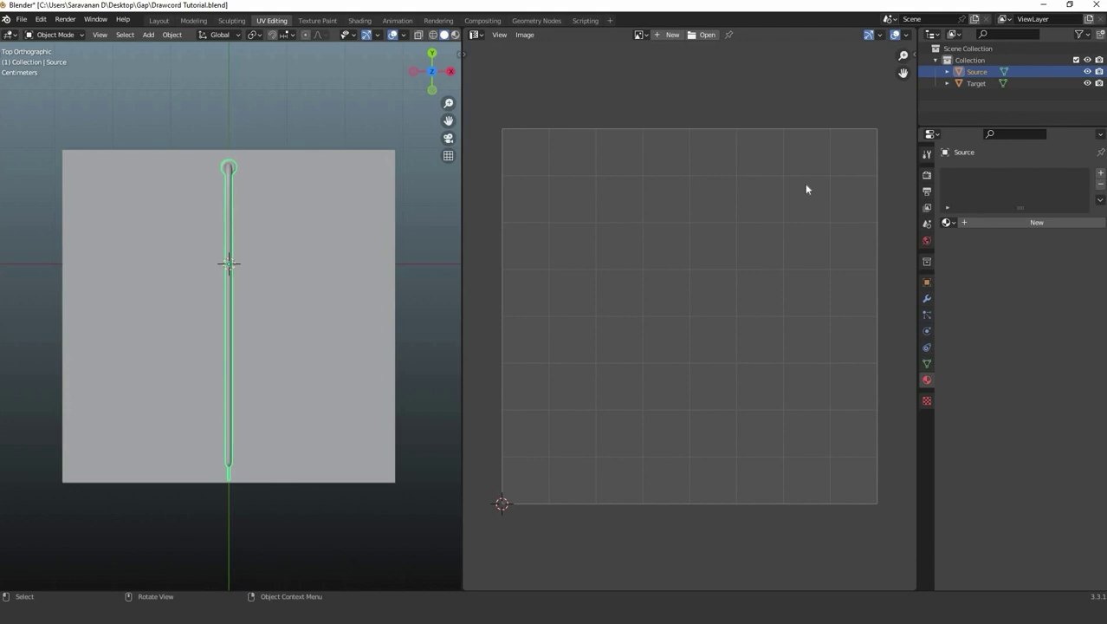
left_click(476, 35)
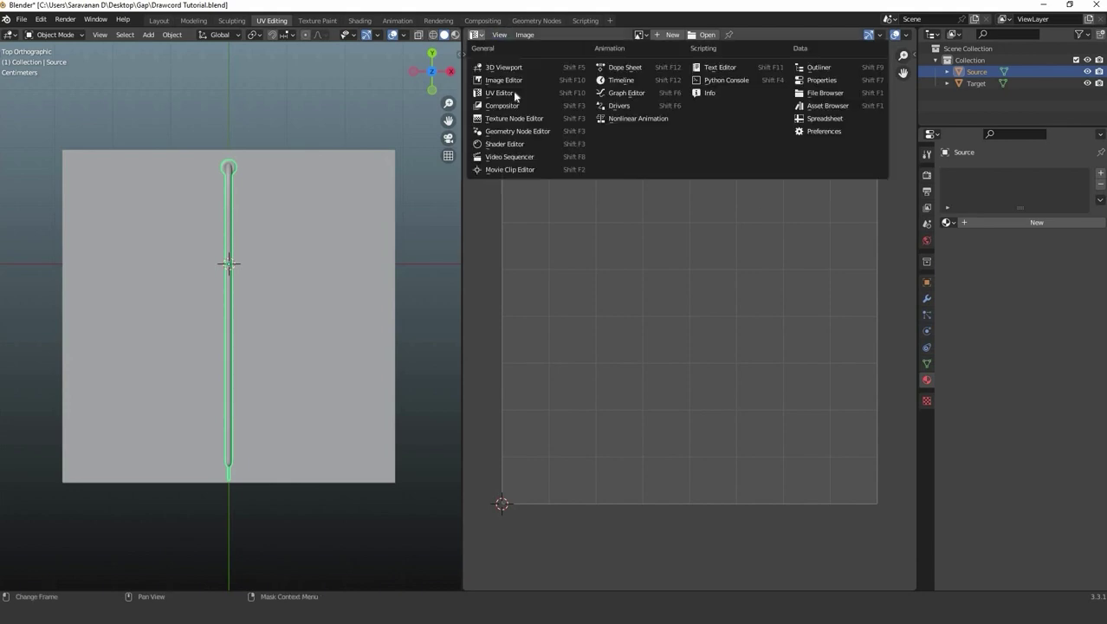
left_click(509, 143)
left_click(288, 185)
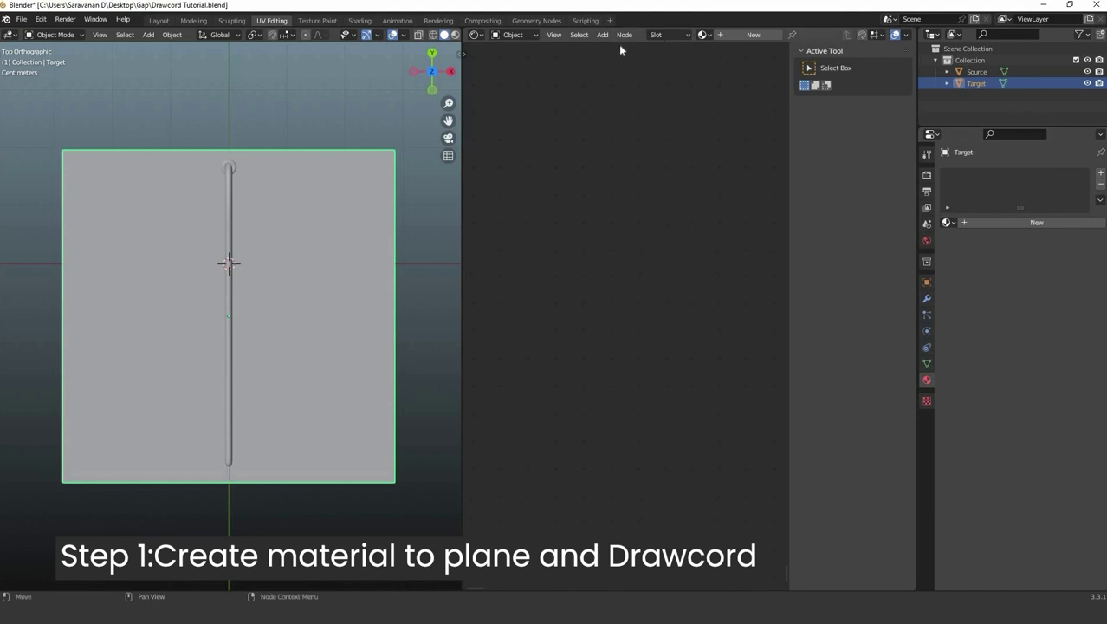
left_click(733, 35)
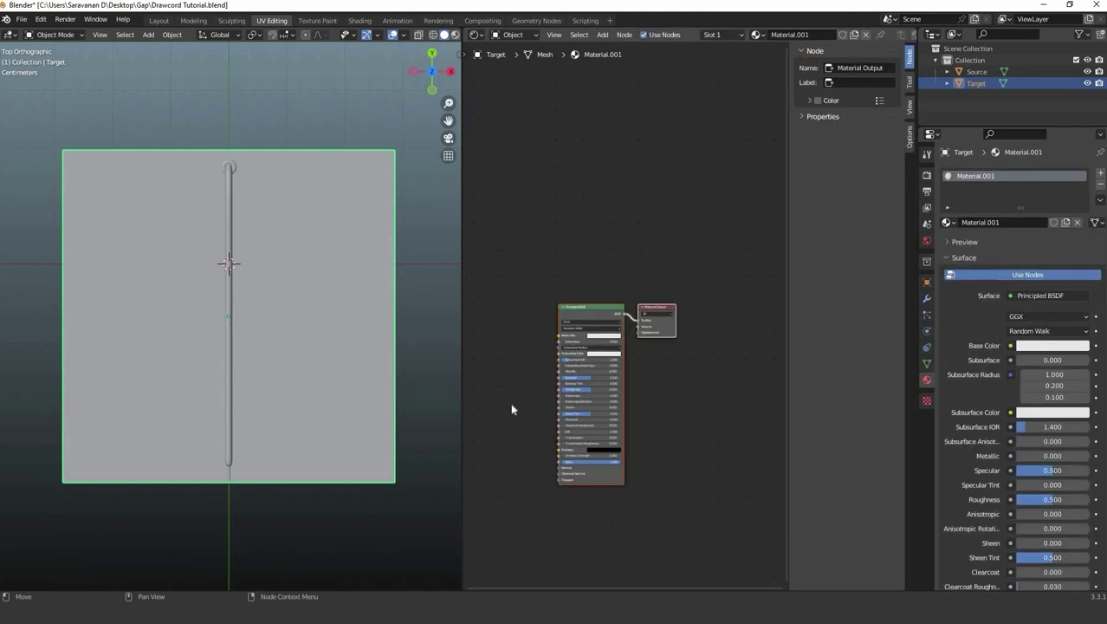
Step: Add an Image Texture node beside the Principled BSDF in the Target plane's material
scroll(510, 404, "down", 1)
scroll(508, 350, "up", 4)
scroll(506, 361, "down", 2)
left_click(493, 387)
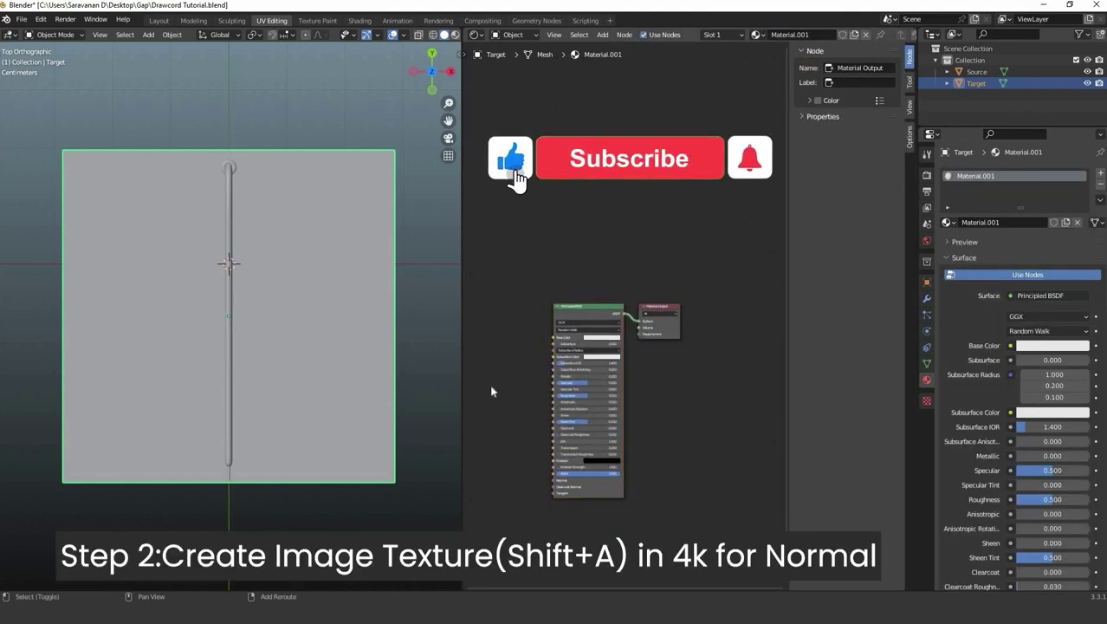
key("shift+a")
mouse_move(456, 432)
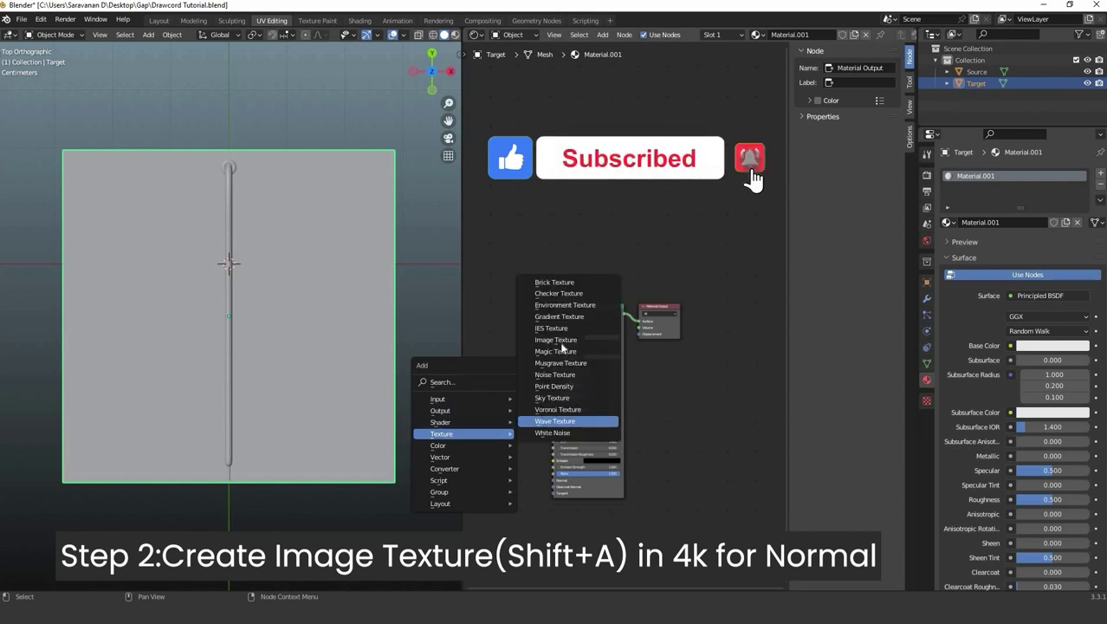
left_click(556, 340)
left_click(536, 387)
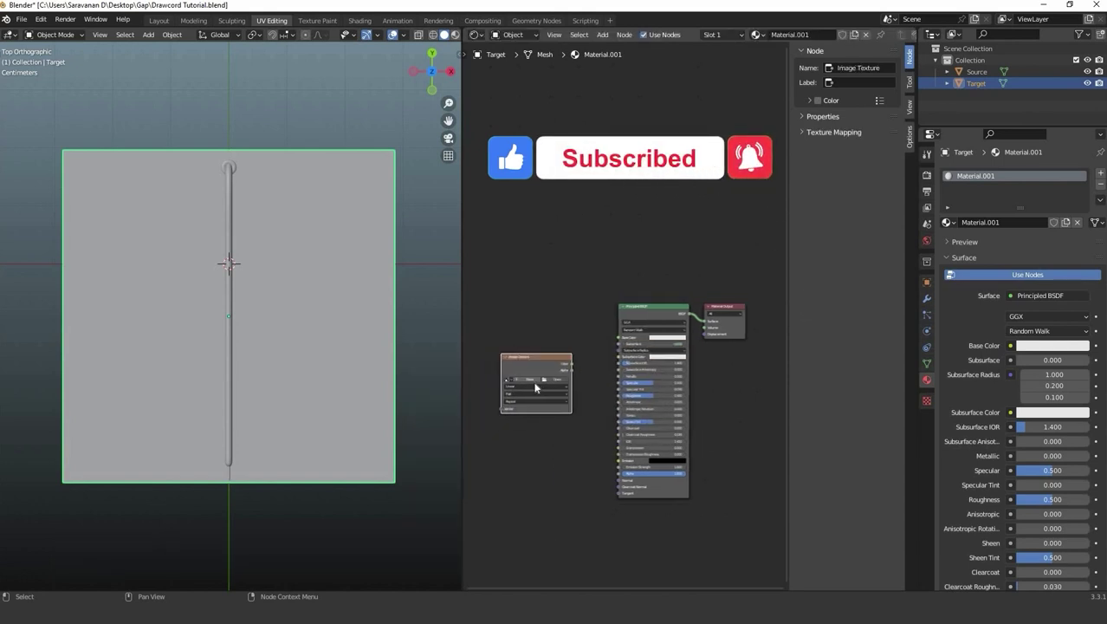
Step: Create a new 4K image named Normal in the Image Texture node
left_click(534, 383)
left_click(546, 399)
type("Normal")
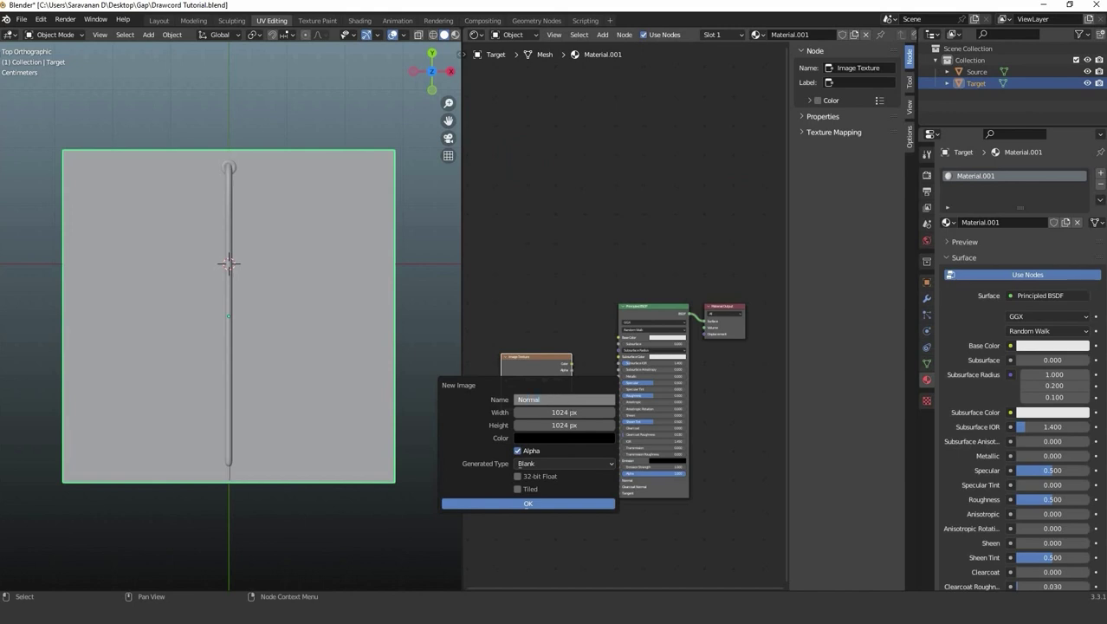
key("Tab")
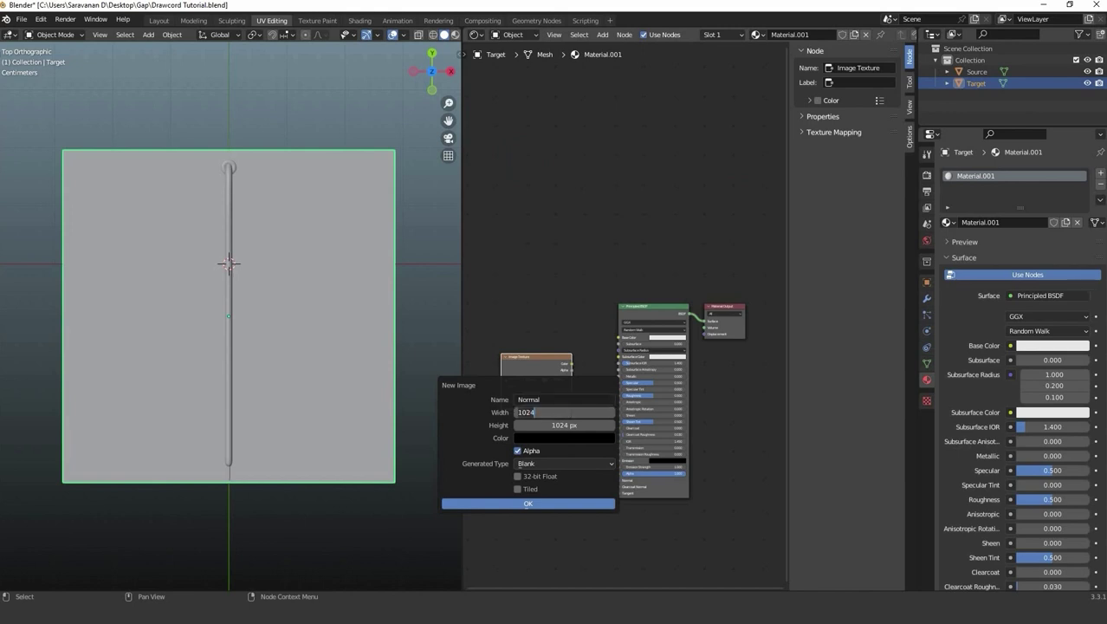
key("Tab")
left_click(545, 504)
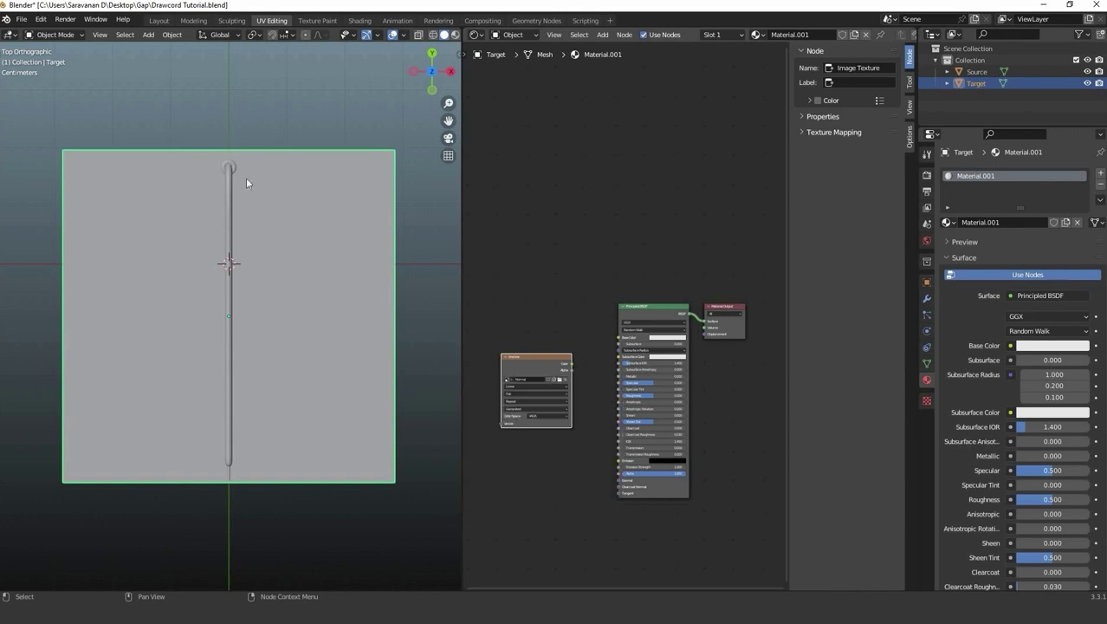
Step: Give the Source drawcord a new material, and select the drawcord together with the Target plane, keeping the plane active
left_click(227, 184)
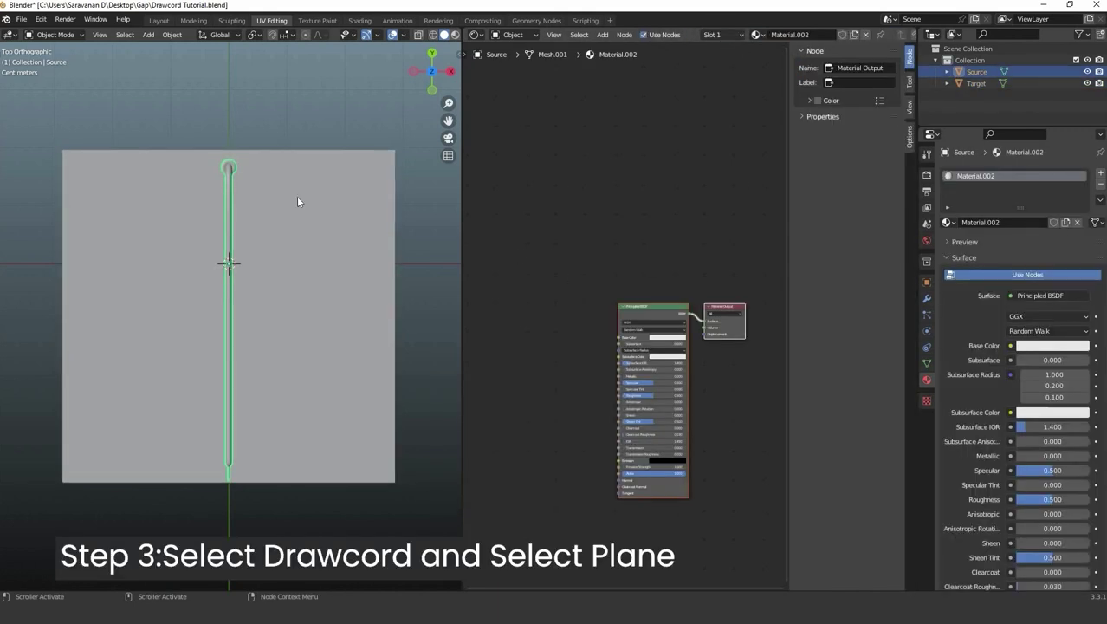
left_click(229, 197)
left_click(229, 217, "shift")
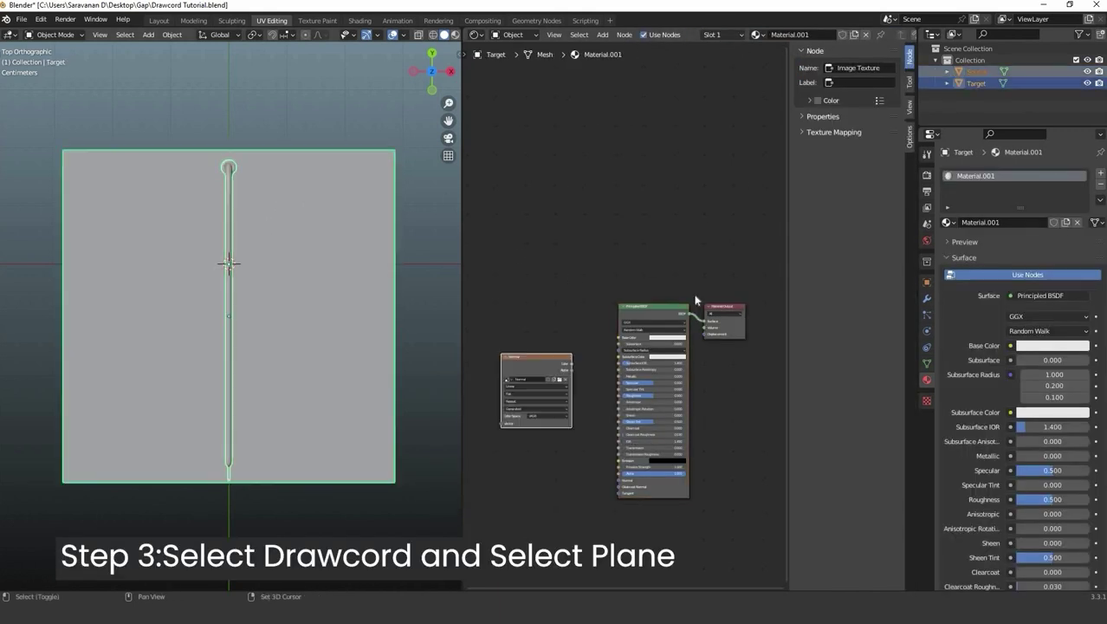
Step: Set the scene's render engine to Cycles
left_click(928, 176)
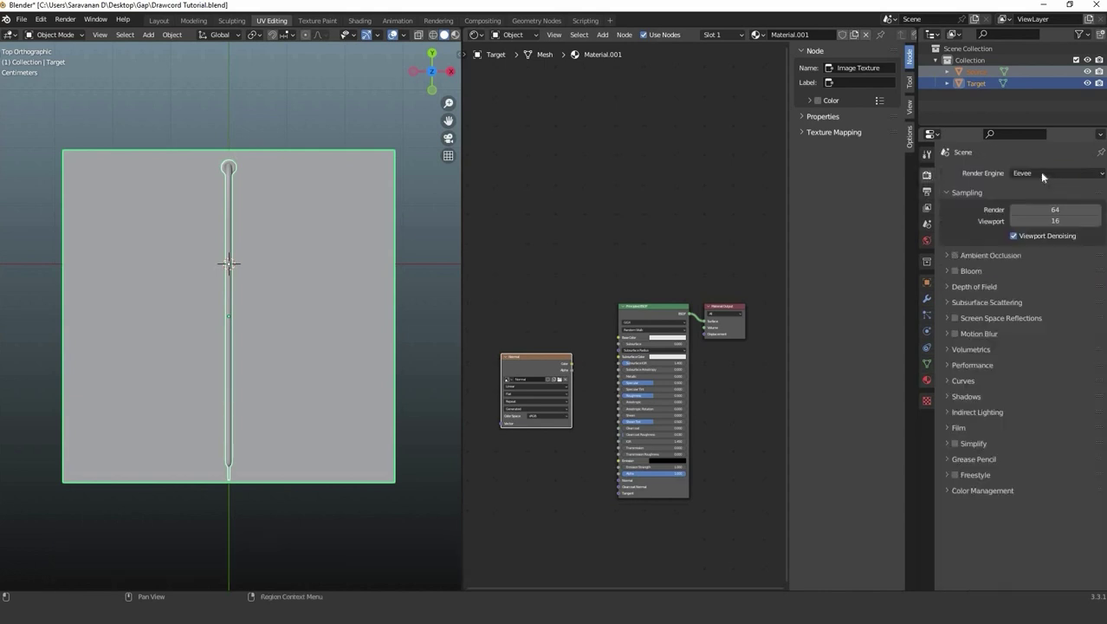
left_click(1039, 172)
left_click(1039, 215)
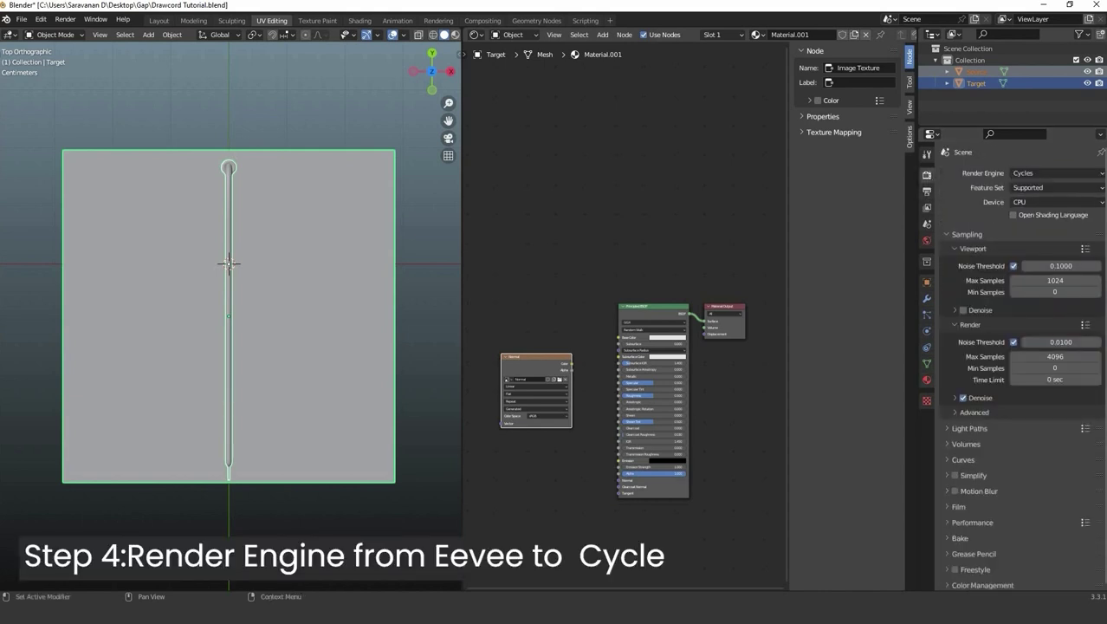
Step: Set the bake type to Normal and the bake margin size to 2 px
scroll(948, 541, "down", 1)
left_click(970, 535)
scroll(1031, 520, "down", 5)
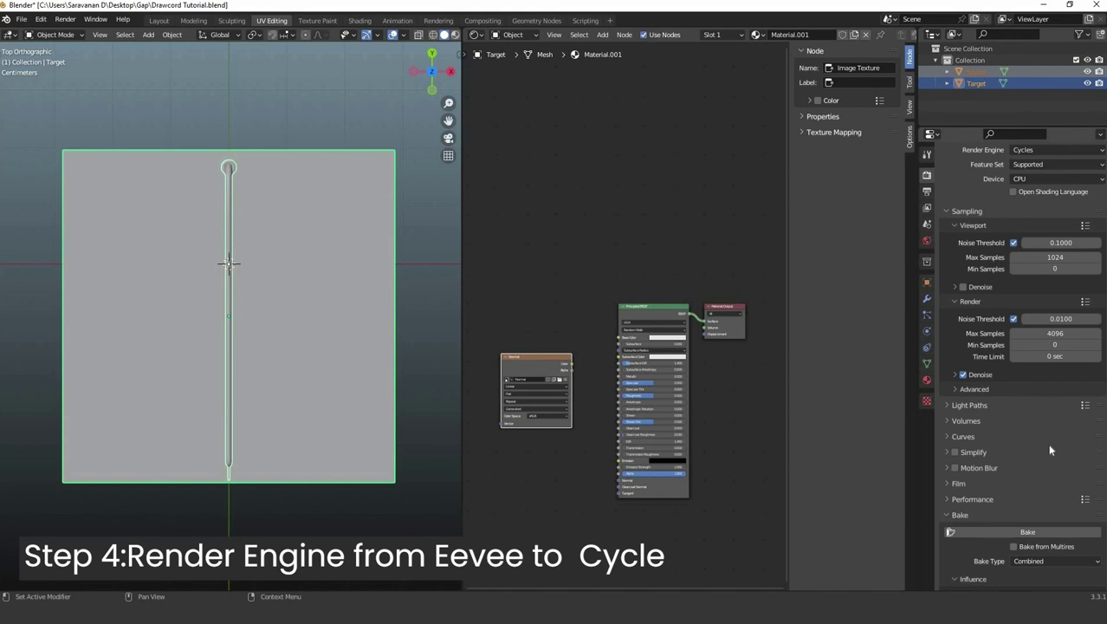
left_click(1042, 420)
left_click(1027, 356)
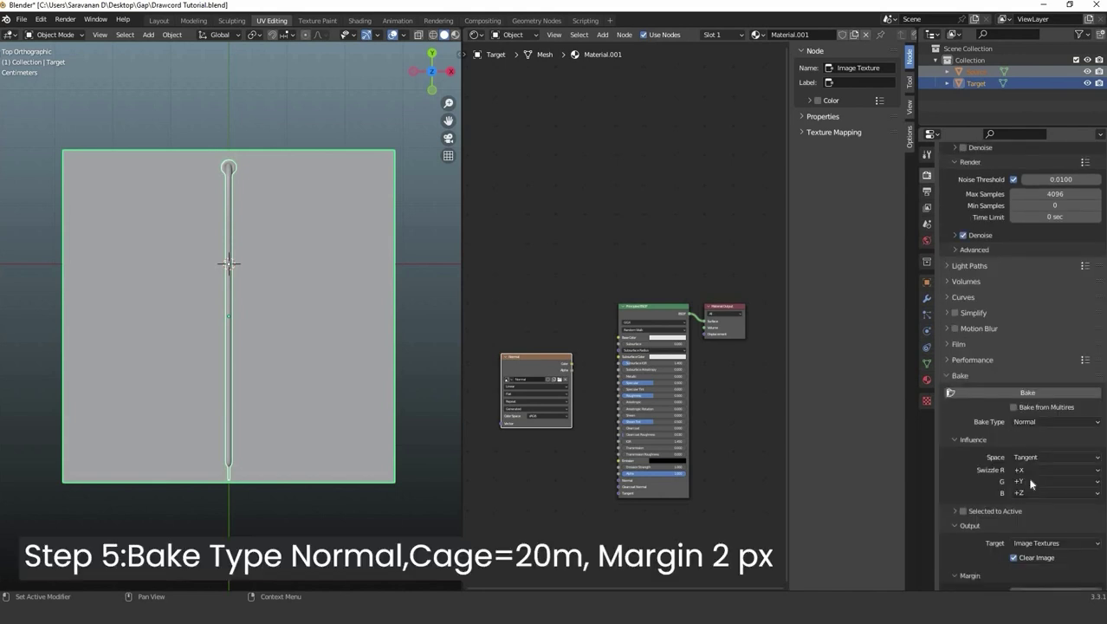
scroll(1045, 506, "down", 3)
left_click(1053, 533)
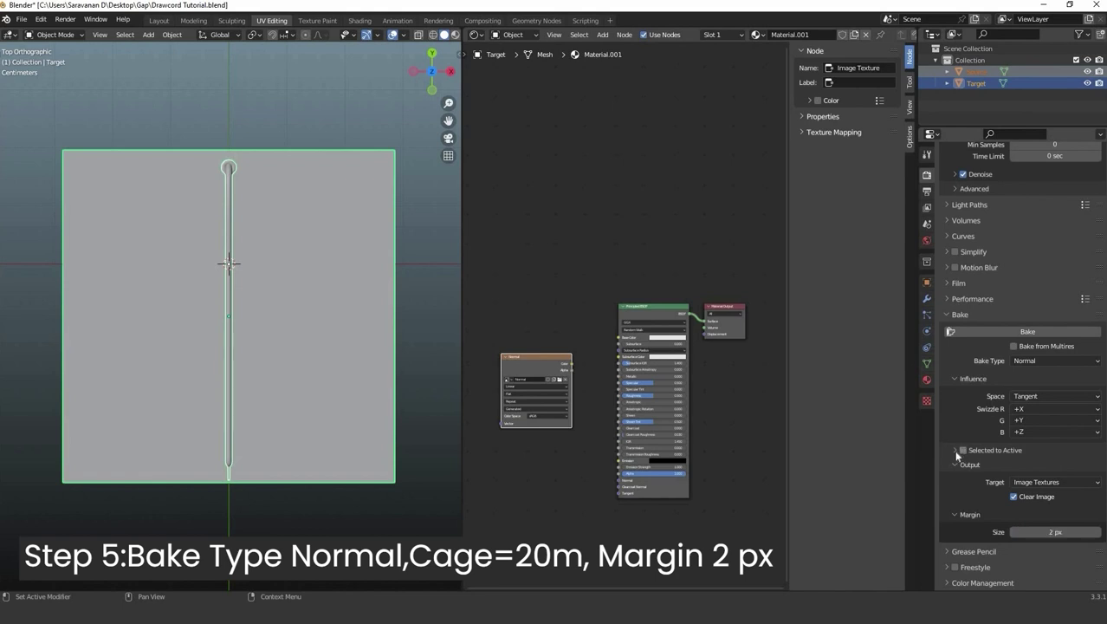
Step: Enable Selected to Active with an extrusion of 20 m and bake the normal map
left_click(996, 451)
left_click(1043, 480)
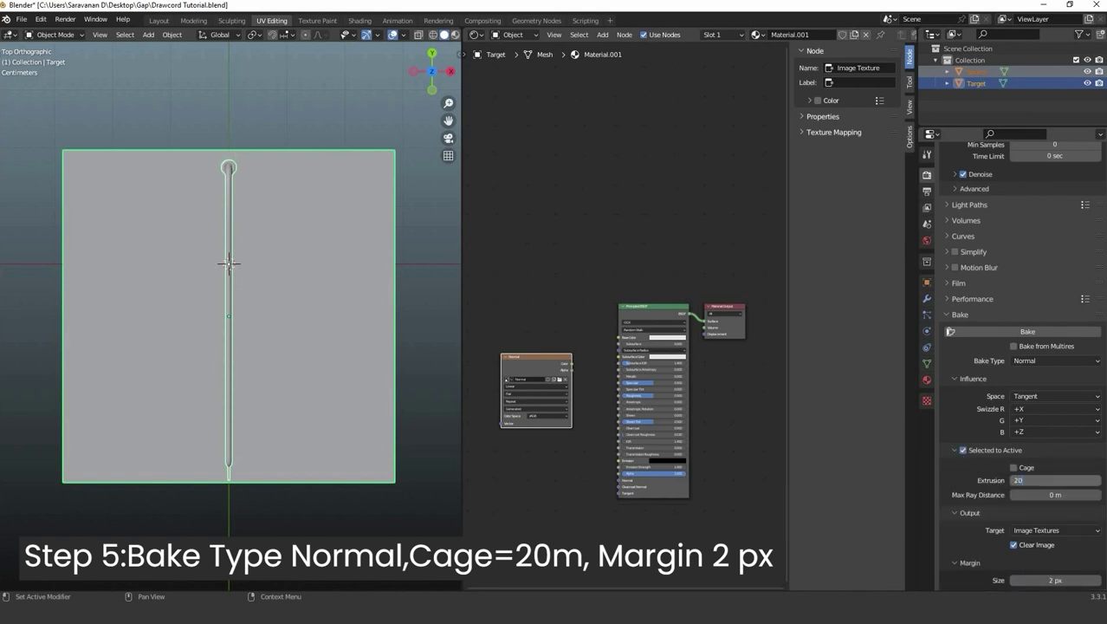
type("20")
key("Return")
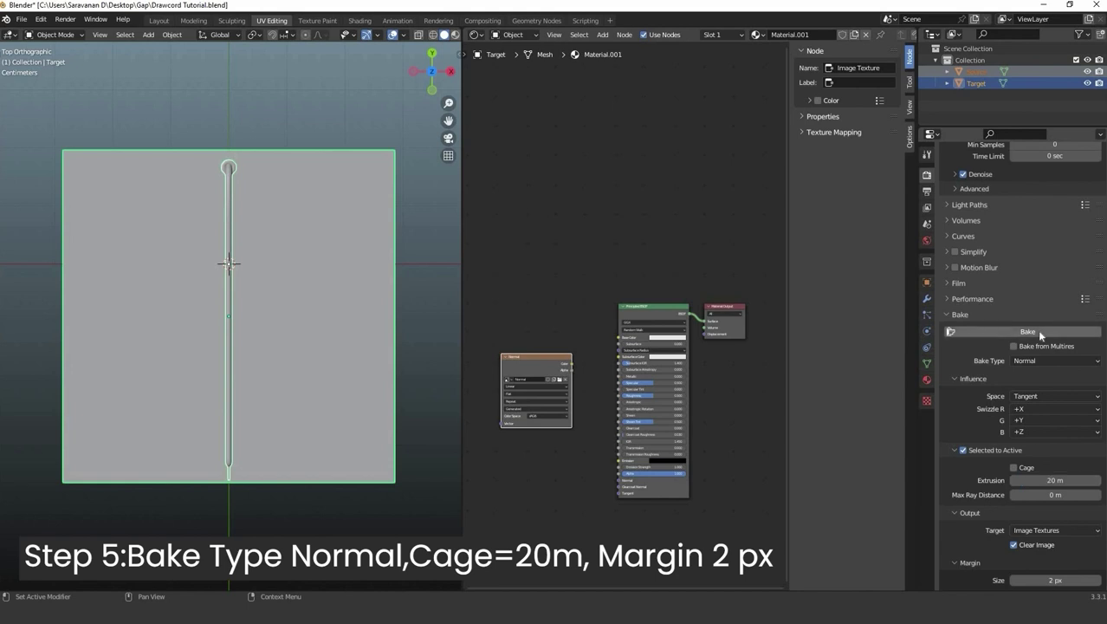
left_click(1037, 330)
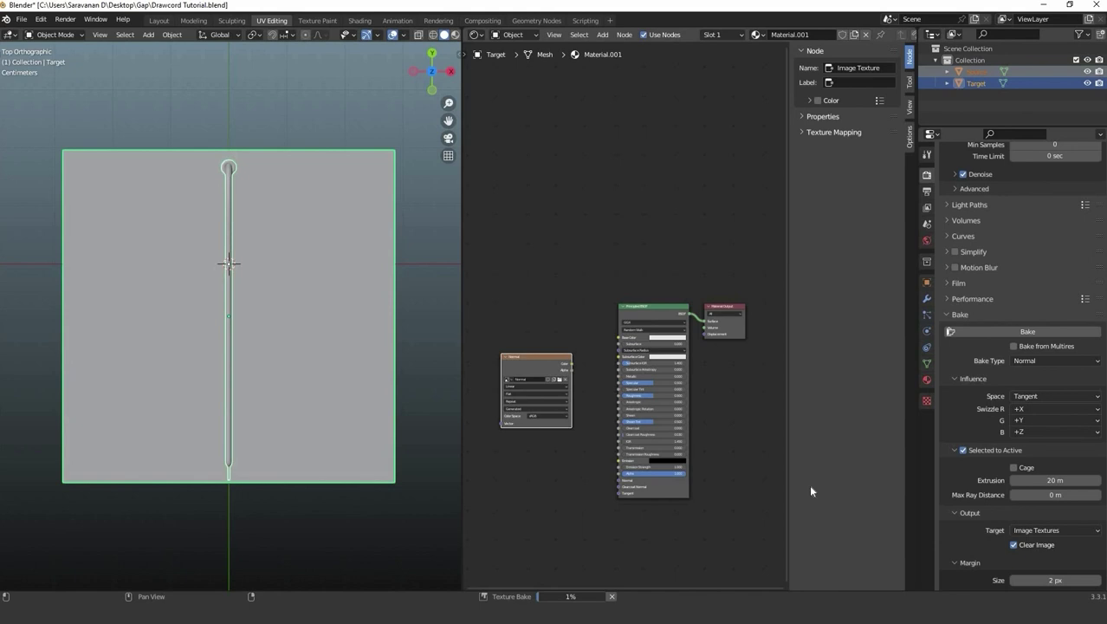
Step: Switch the node area back to an image editor and display the whole baked Normal image
left_click(479, 34)
left_click(511, 71)
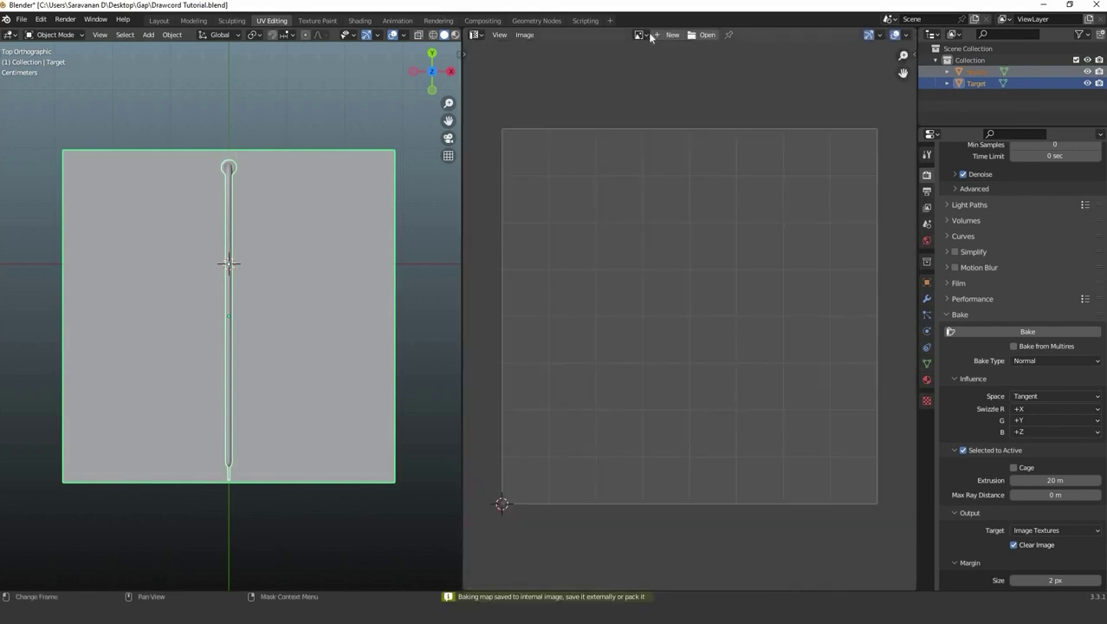
left_click(641, 34)
left_click(663, 53)
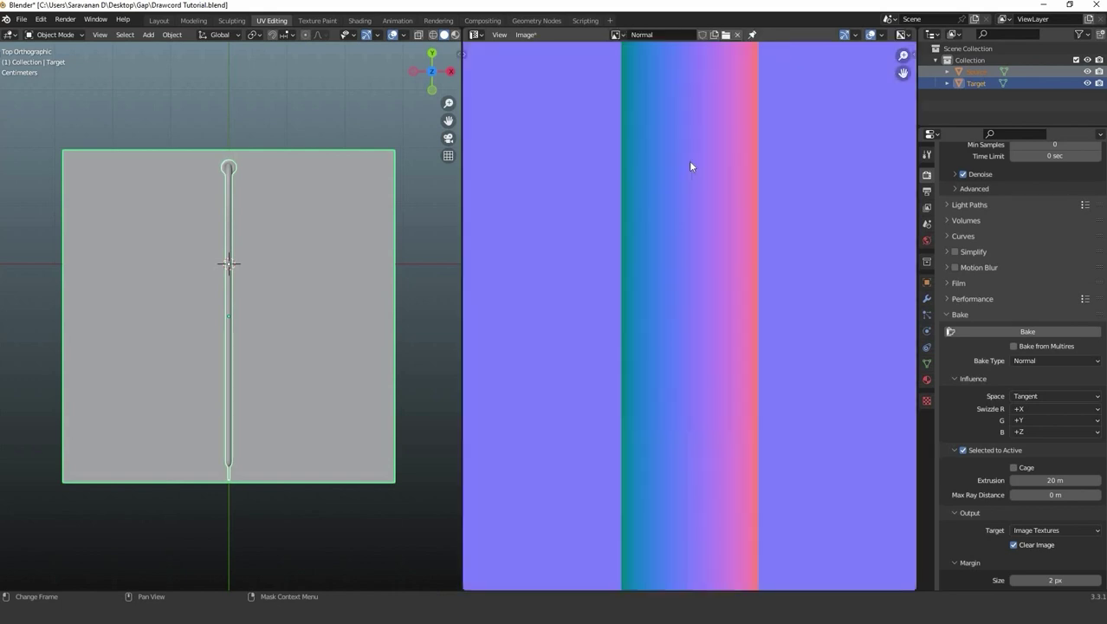
scroll(631, 244, "down", 4)
scroll(645, 249, "down", 6)
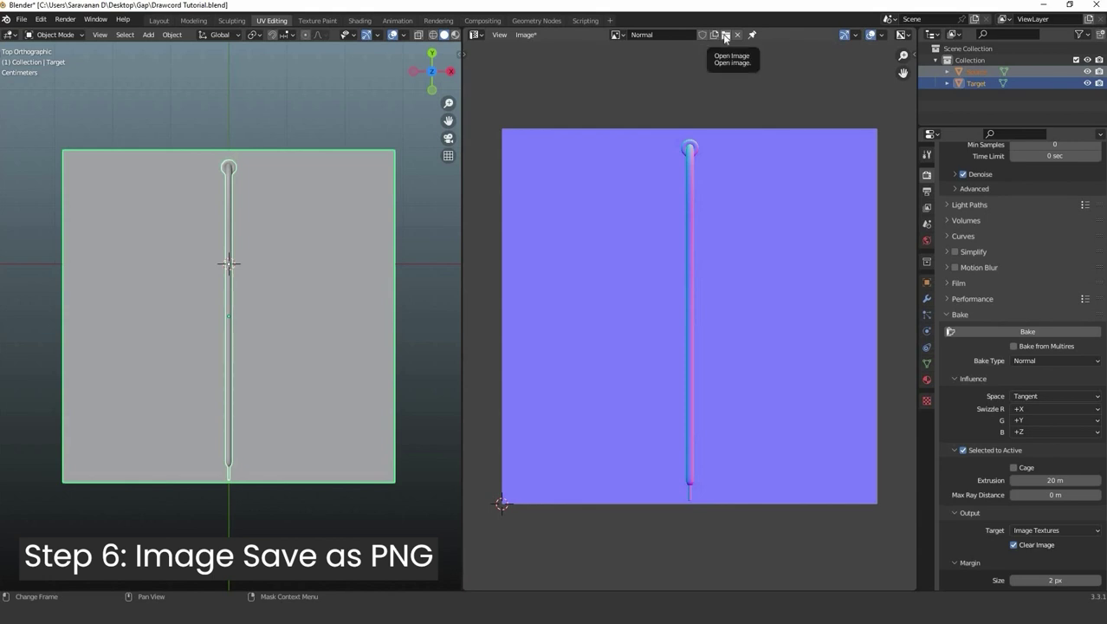
Step: Save the baked image in PNG format as Normal.png in the Gap folder on the Desktop
left_click(525, 35)
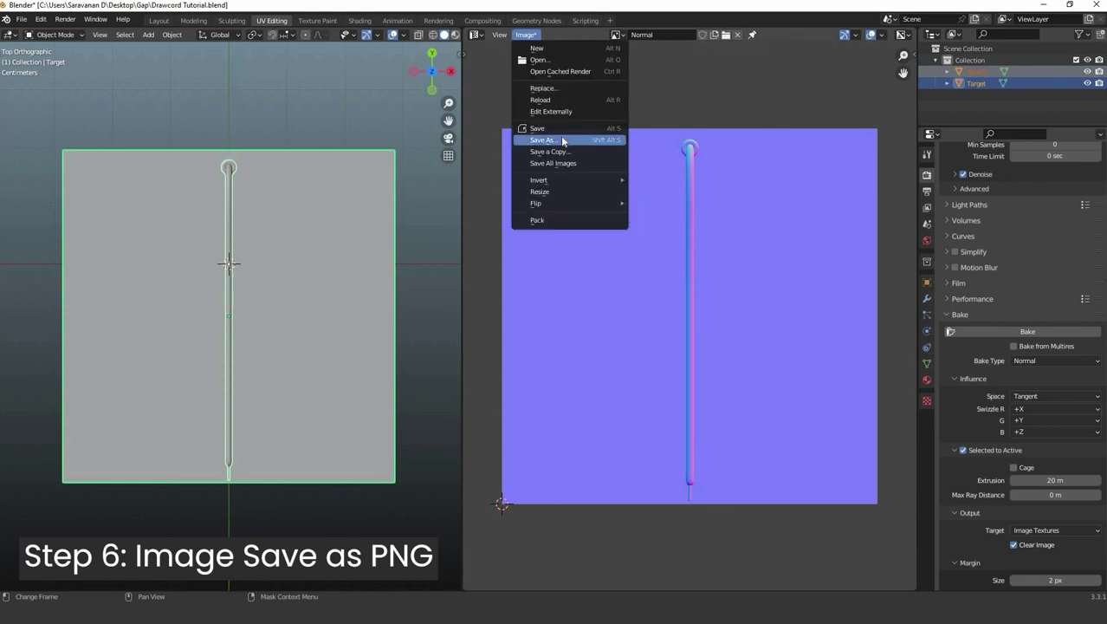
key("Return")
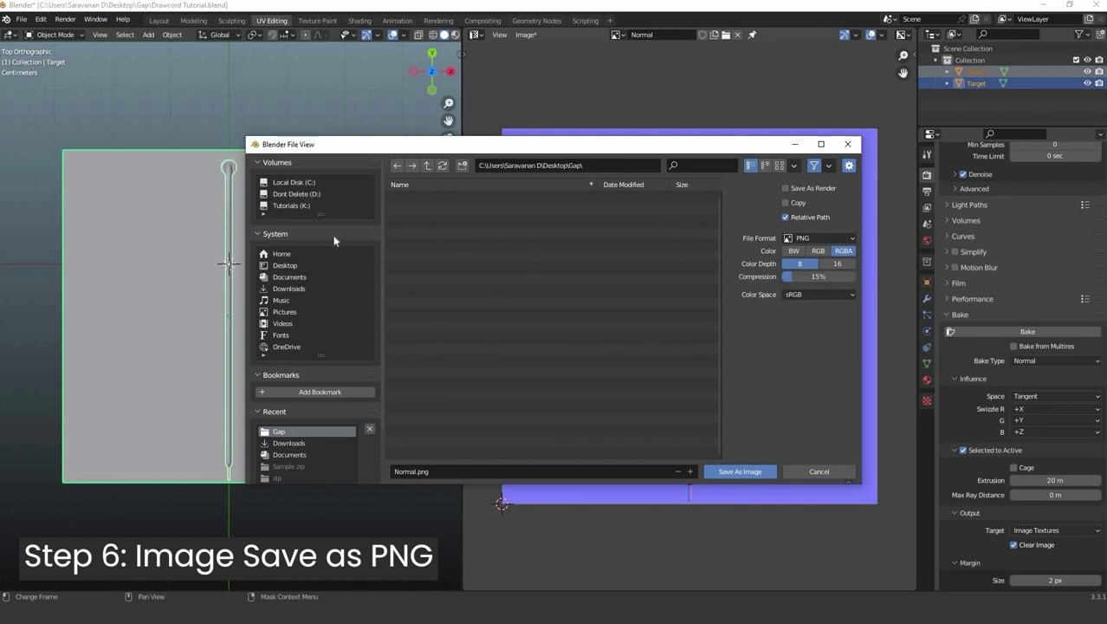
left_click(289, 269)
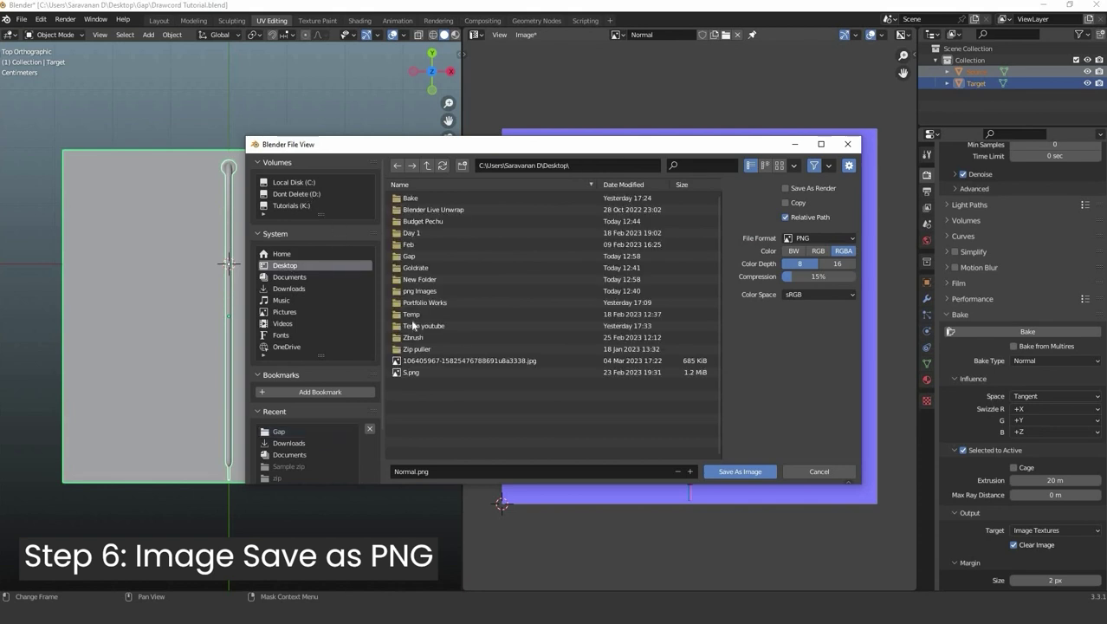
double_click(415, 267)
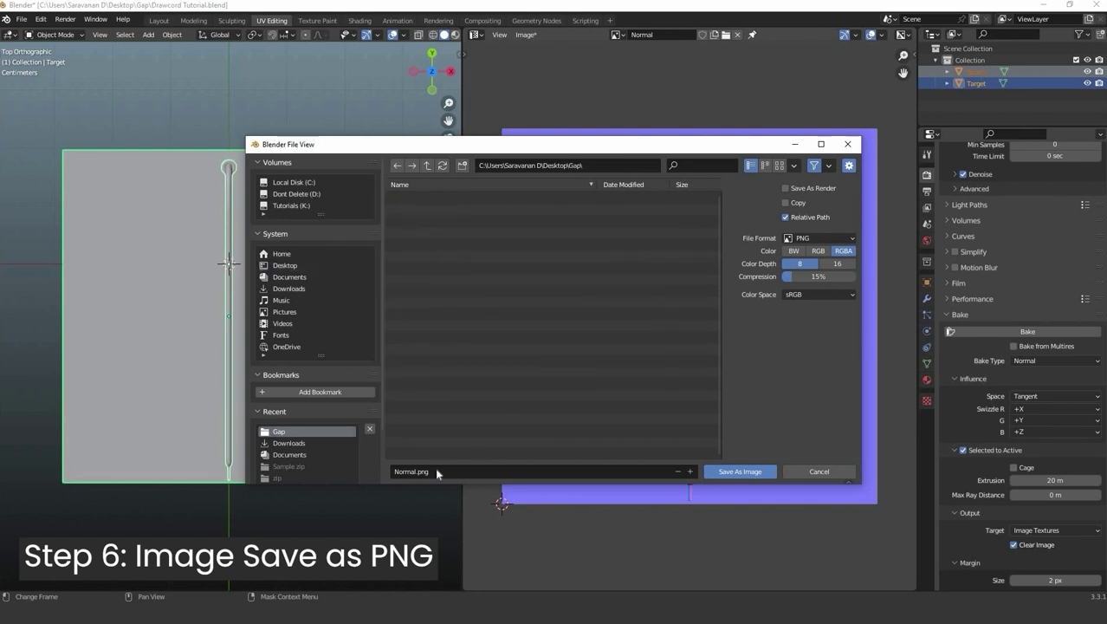
left_click(735, 473)
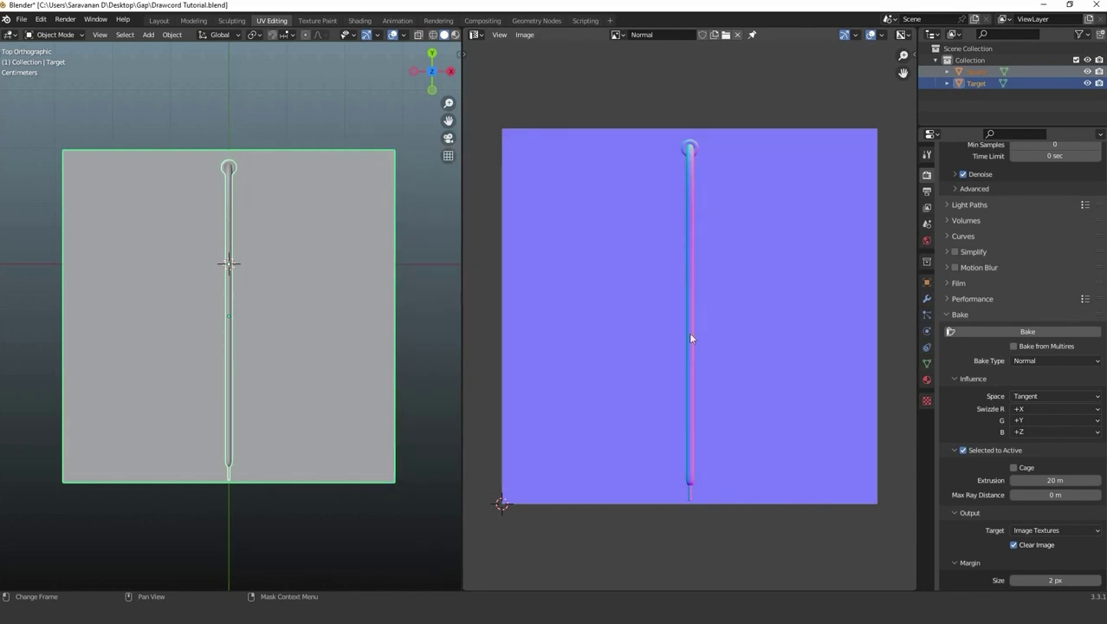
Step: Return to the Shader Editor and add an Image Texture node to the Target material with a new 4096 × 4096 px image named AO
left_click(475, 35)
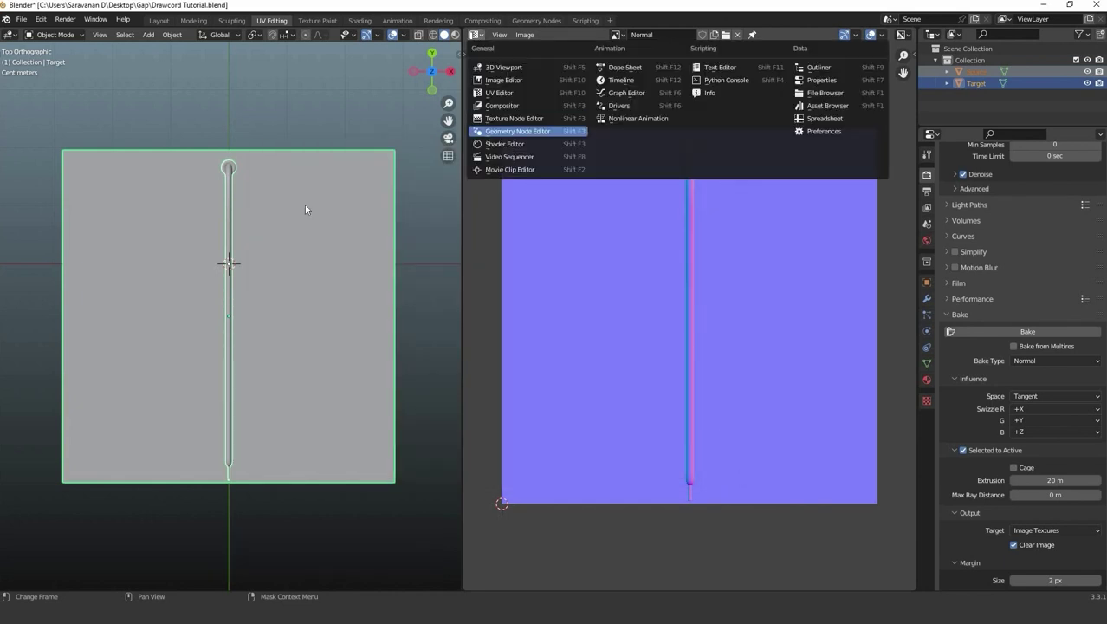
left_click(498, 128)
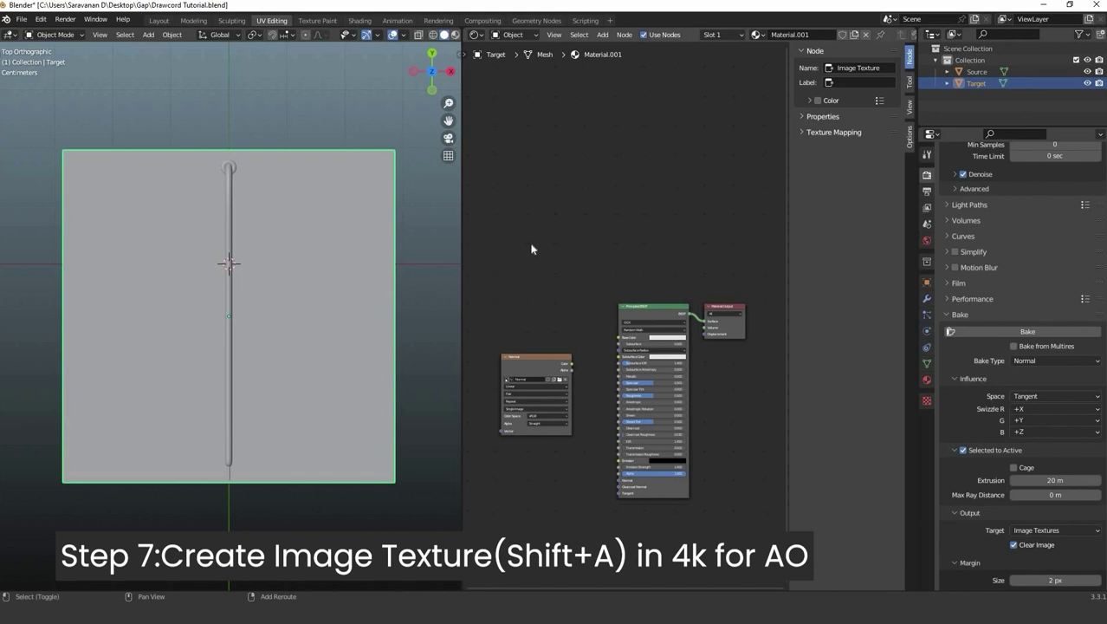
key("shift+a")
mouse_move(531, 246)
left_click(589, 301)
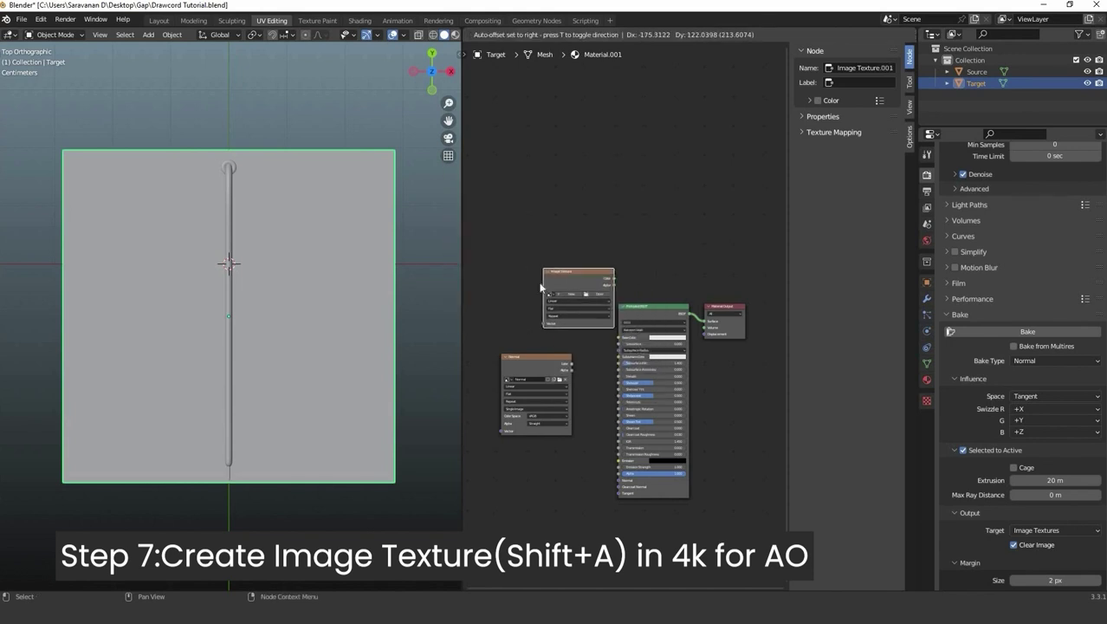
left_click(566, 283)
left_click(554, 288)
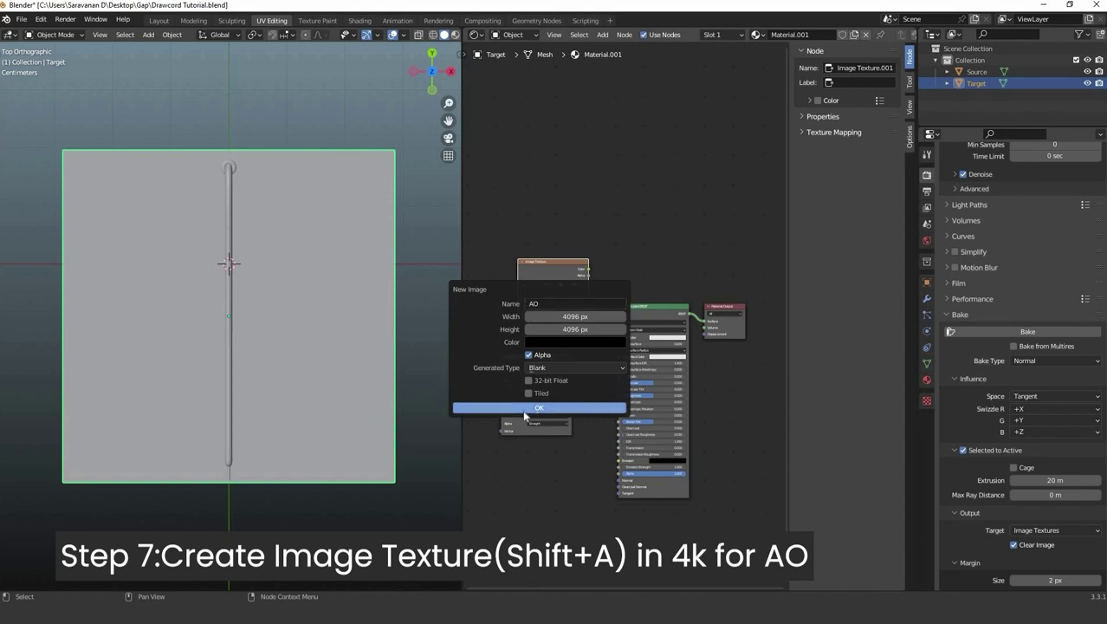
left_click(534, 413)
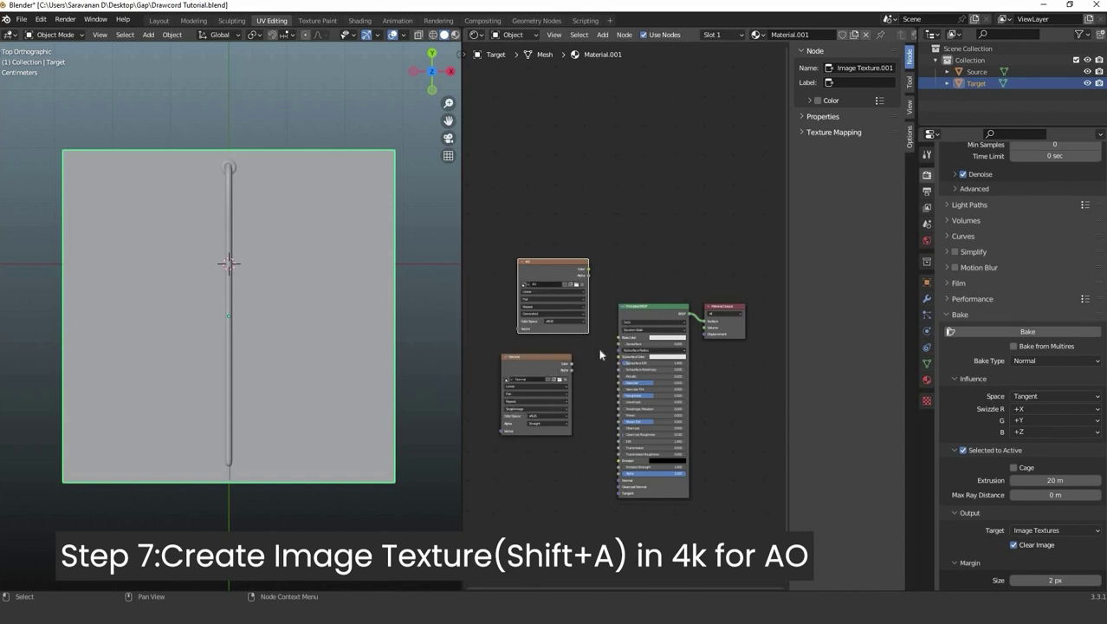
Step: Select the drawcord and the Target plane, keeping the plane active, and set the bake type to Ambient Occlusion
left_click(228, 184)
left_click(285, 180, "shift")
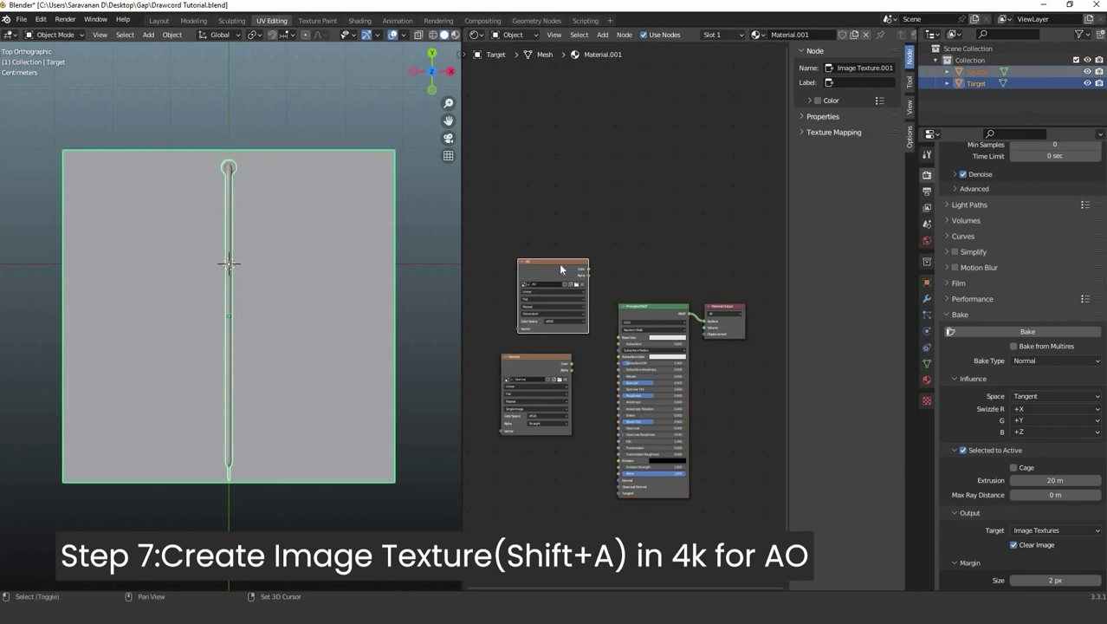
left_click(1052, 359)
left_click(1042, 386)
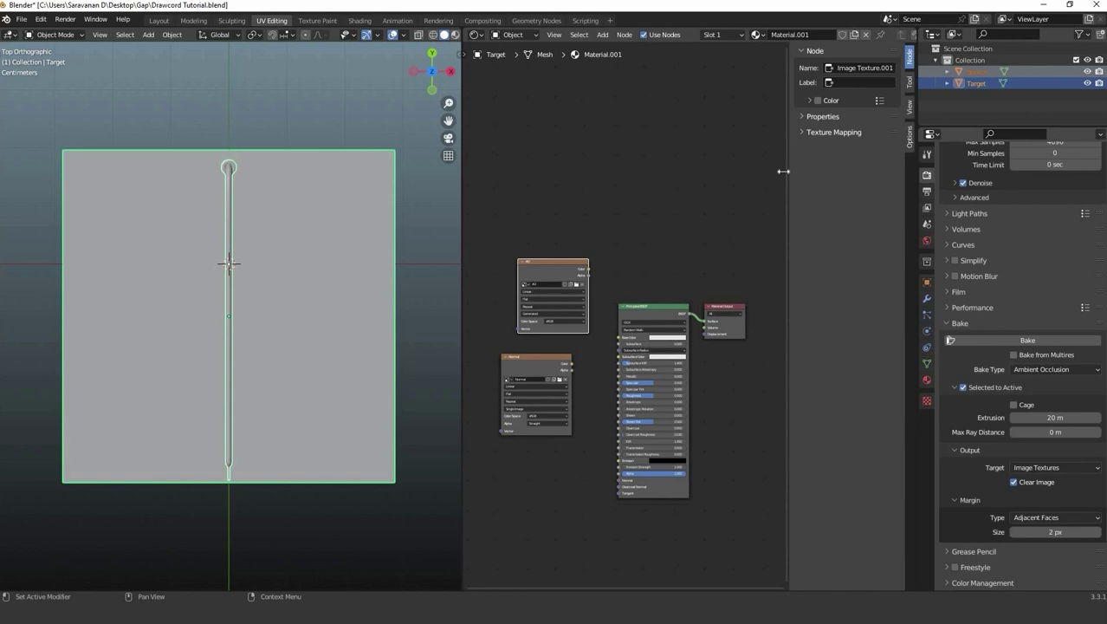
Step: Bake the ambient occlusion map onto the Target plane and display the AO image in an image editor
left_click(1032, 342)
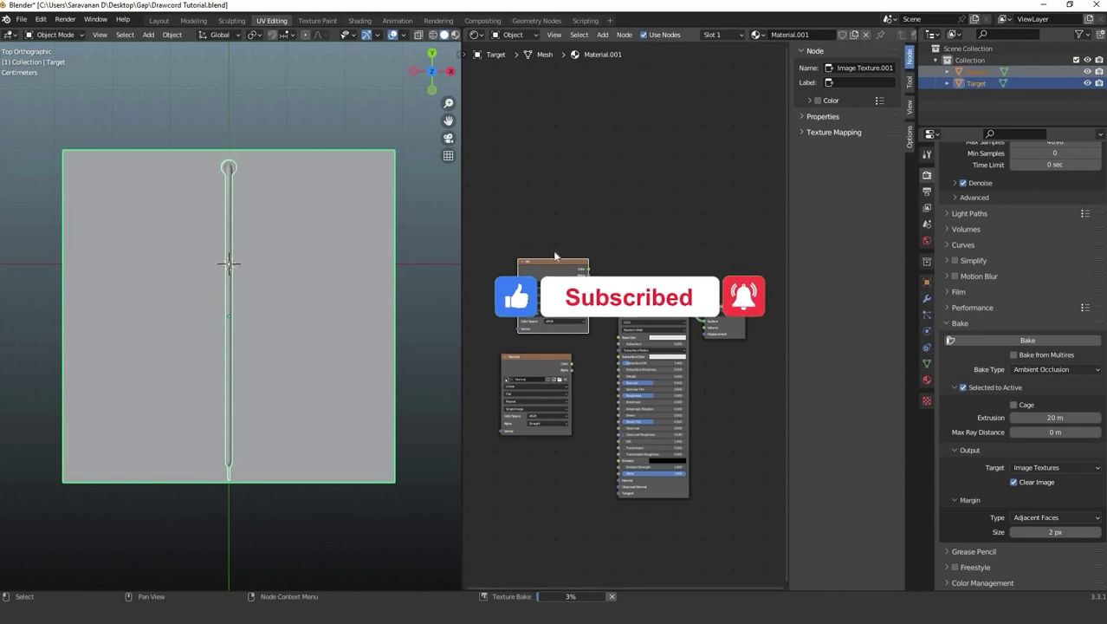
left_click(475, 35)
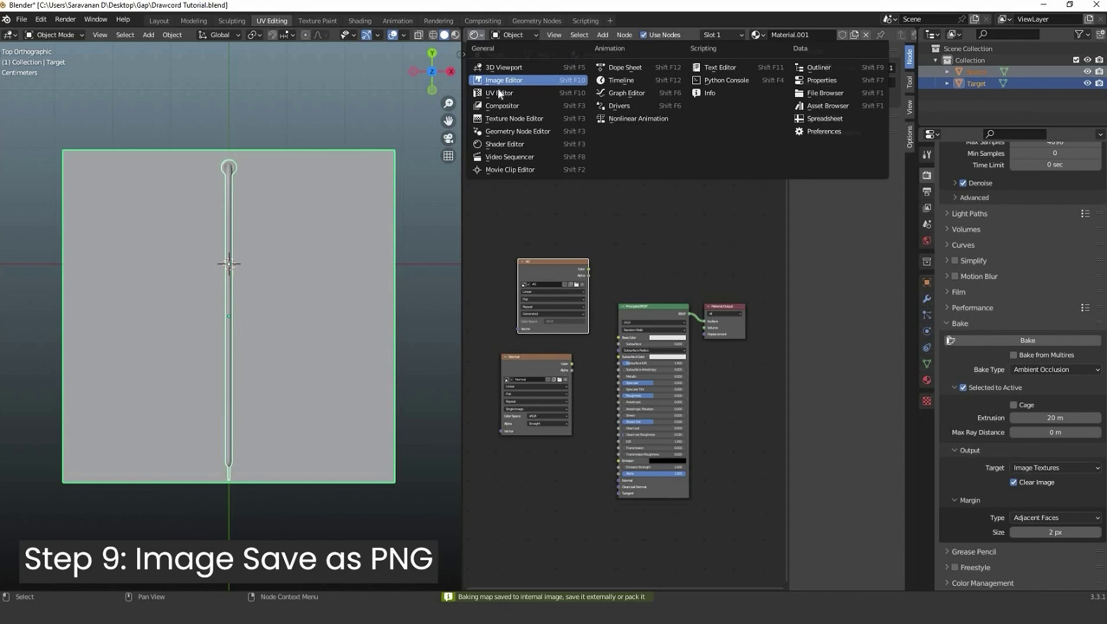
left_click(499, 79)
left_click(617, 35)
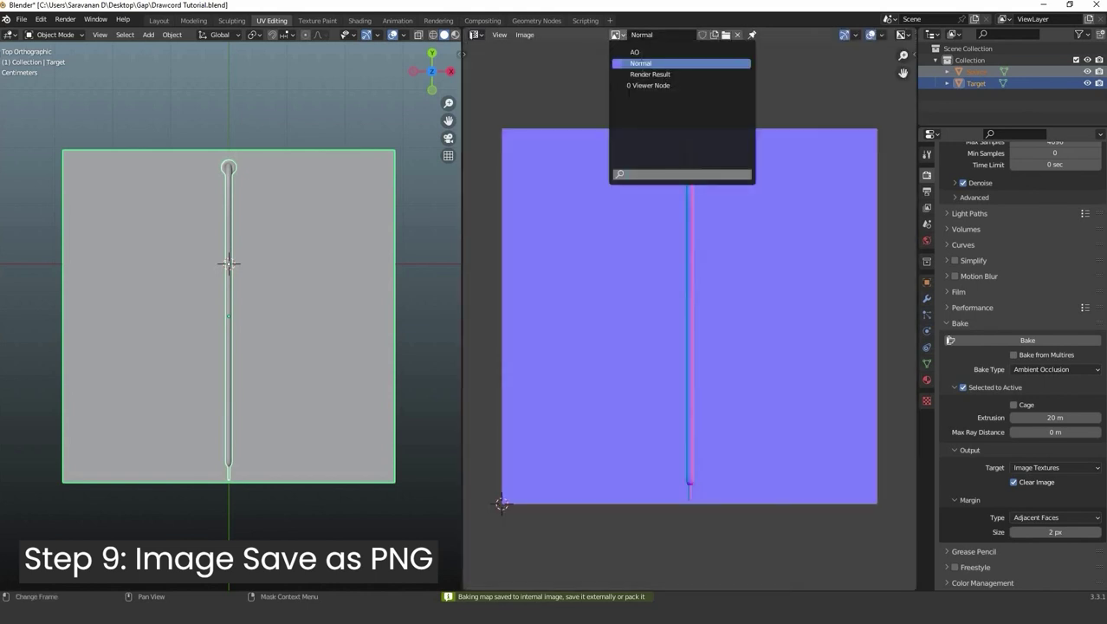
left_click(638, 53)
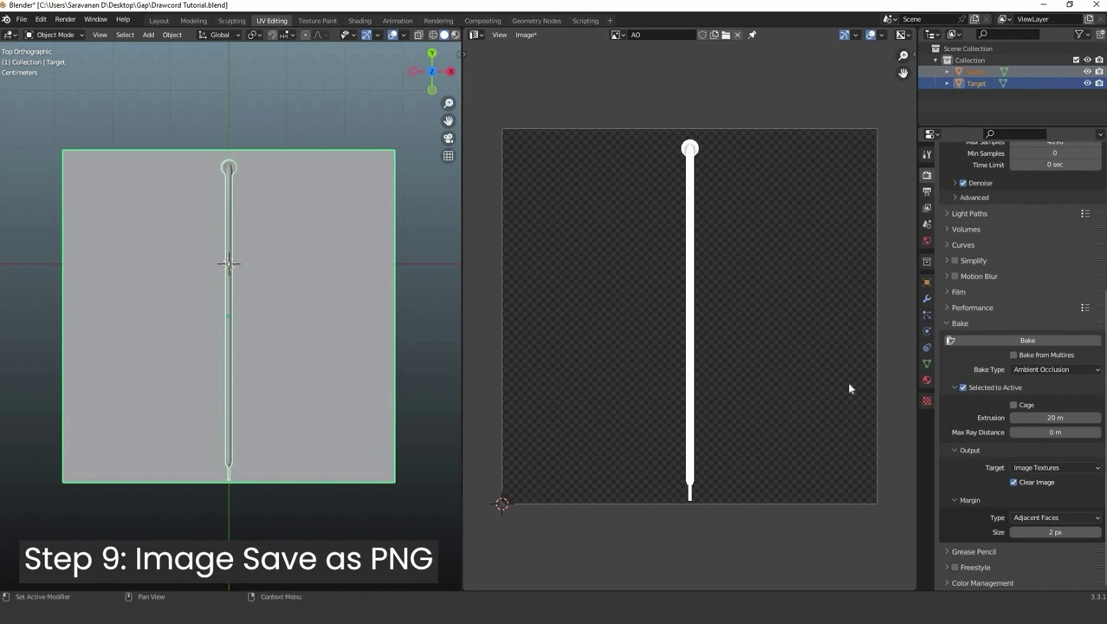
Step: Save the baked image in PNG format as AO.png in the Gap folder on the Desktop
left_click(526, 35)
left_click(555, 143)
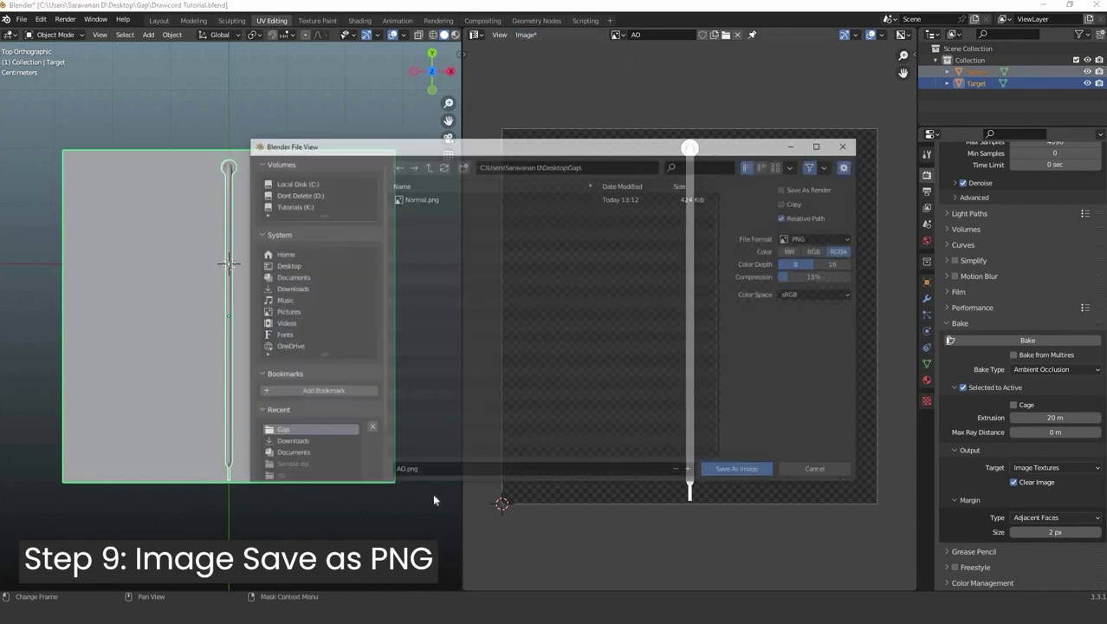
left_click(717, 470)
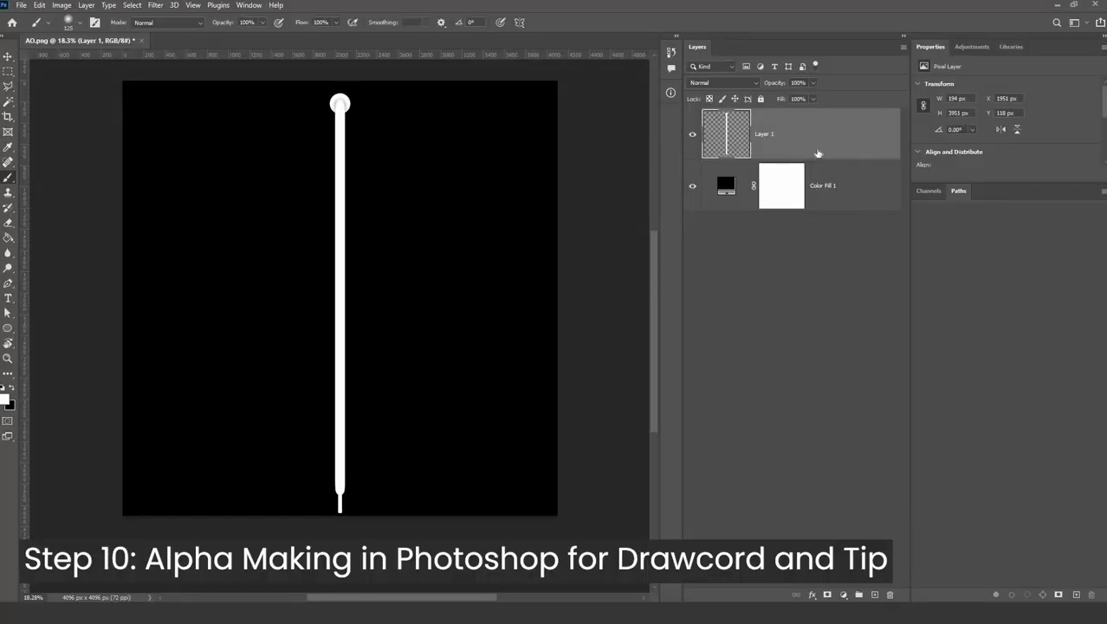
Step: In Photoshop, duplicate Layer 1, hide the original and export the white drawcord on black as a PNG to the Gap folder
key("ctrl+j")
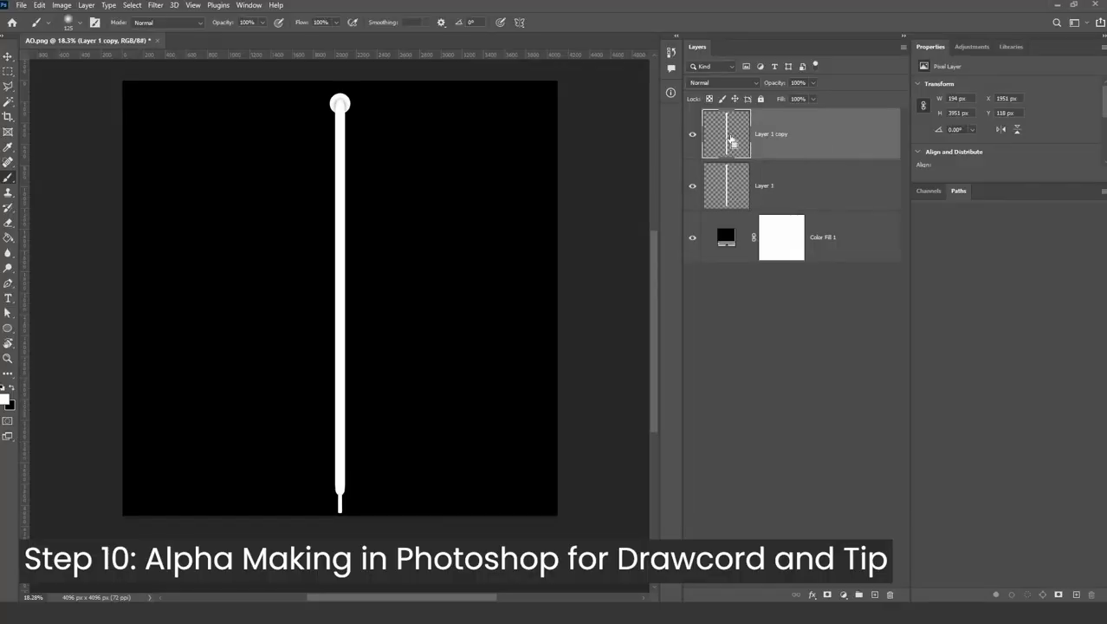
left_click(692, 186)
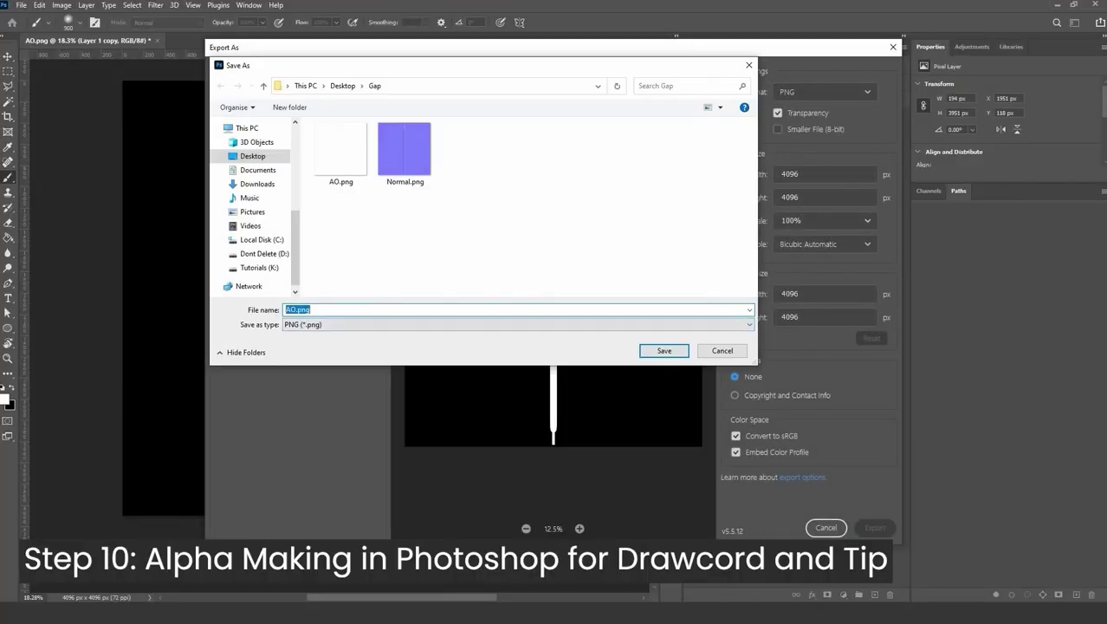
left_click(661, 349)
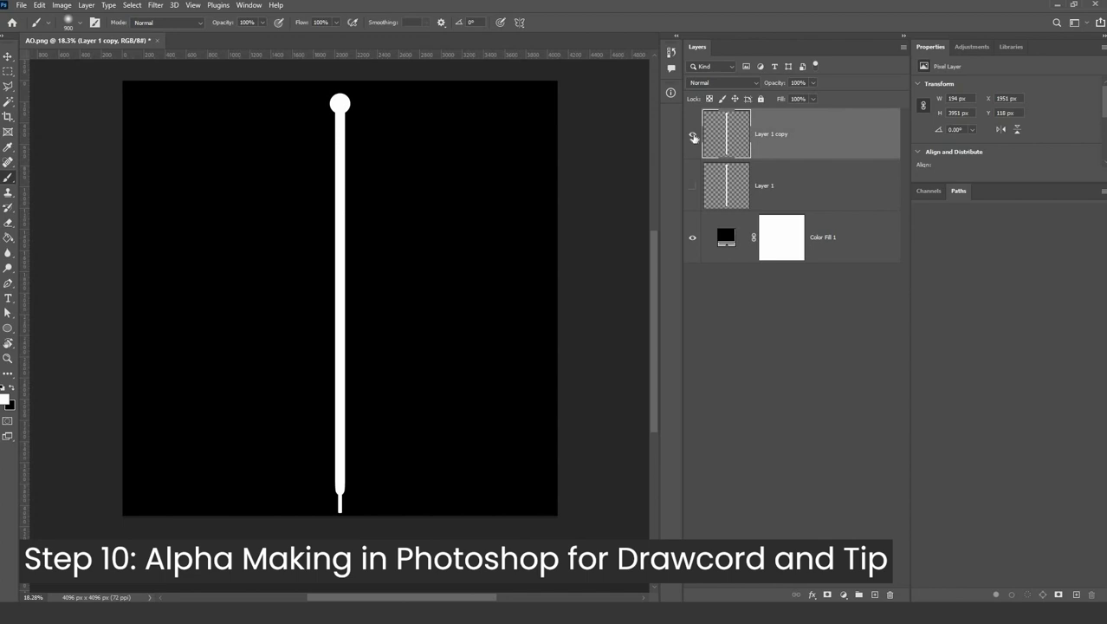
Step: Show Layer 1 instead of its copy and outline the cord body with the Polygonal Lasso, leaving out the eyelet ring and tip
scroll(351, 93, "up", 10, "alt")
key("l")
mouse_move(286, 258)
left_mouse_down()
mouse_move(294, 141)
mouse_move(319, 111)
mouse_move(373, 133)
mouse_move(389, 191)
left_mouse_up()
left_click(387, 191)
left_click(389, 257)
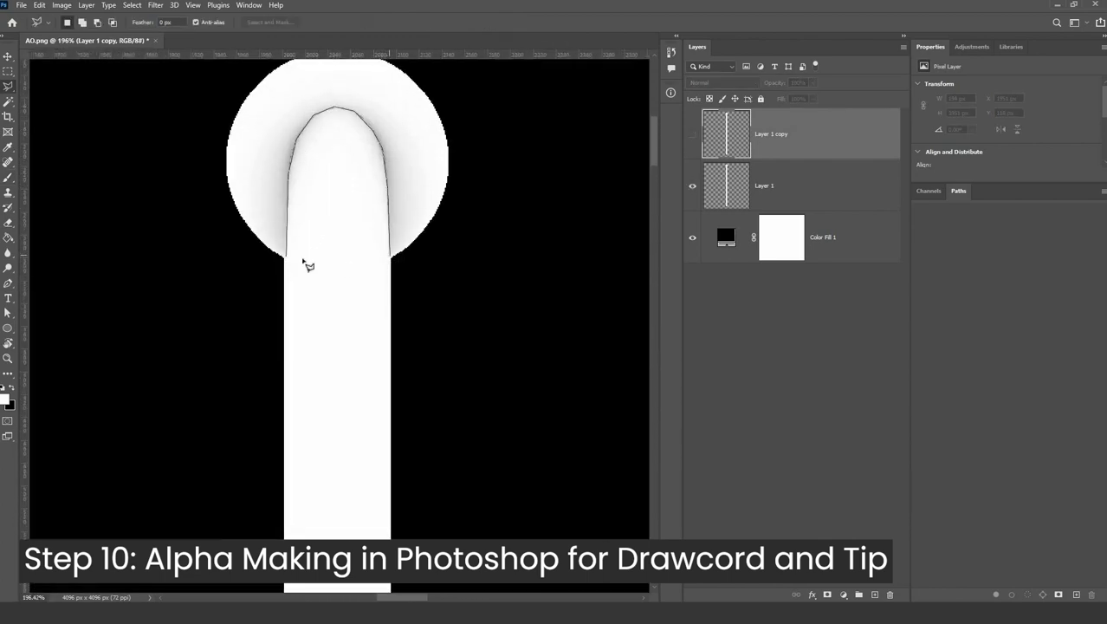
mouse_move(395, 598)
left_mouse_down()
mouse_move(407, 598)
mouse_move(406, 457)
mouse_move(283, 457)
mouse_move(247, 53)
mouse_move(223, 111)
mouse_move(240, 60)
mouse_move(272, 288)
left_mouse_up()
left_click(270, 280)
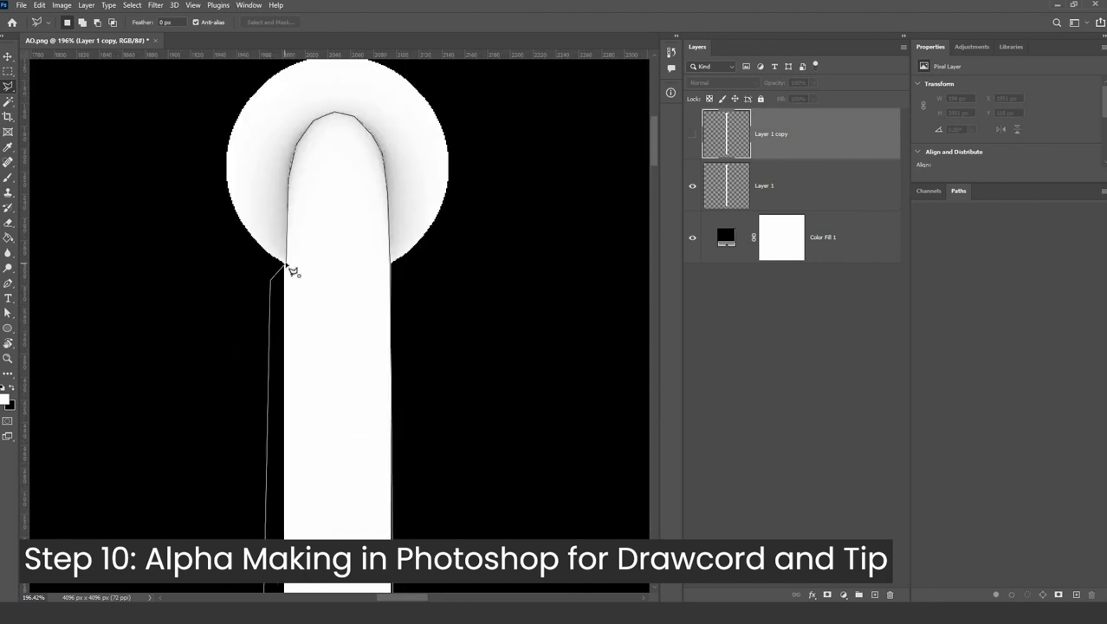
left_click(286, 262)
Step: Paint the selected cord body black on Layer 1 with the Brush tool
left_click(776, 187)
key("b")
key("x")
left_click(352, 304)
key("ctrl+0")
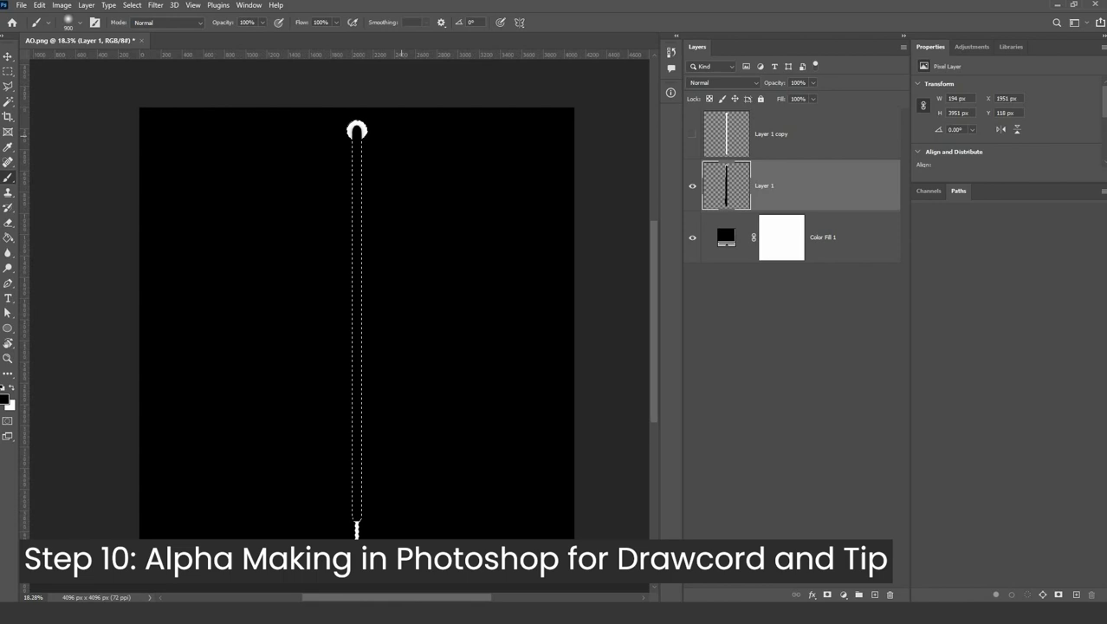
Step: Delete the cord body from Layer 1, load the layer's remaining pixels as a selection and switch the foreground color to white
key("Delete")
left_click(724, 190, "ctrl")
key("x")
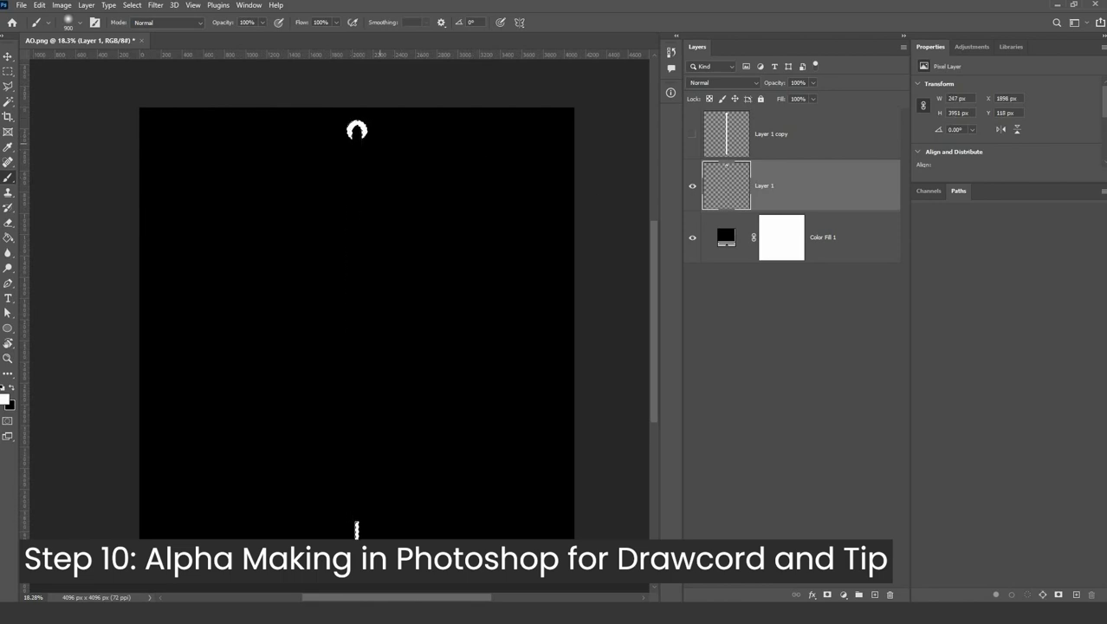
scroll(395, 166, "up", 5, "alt")
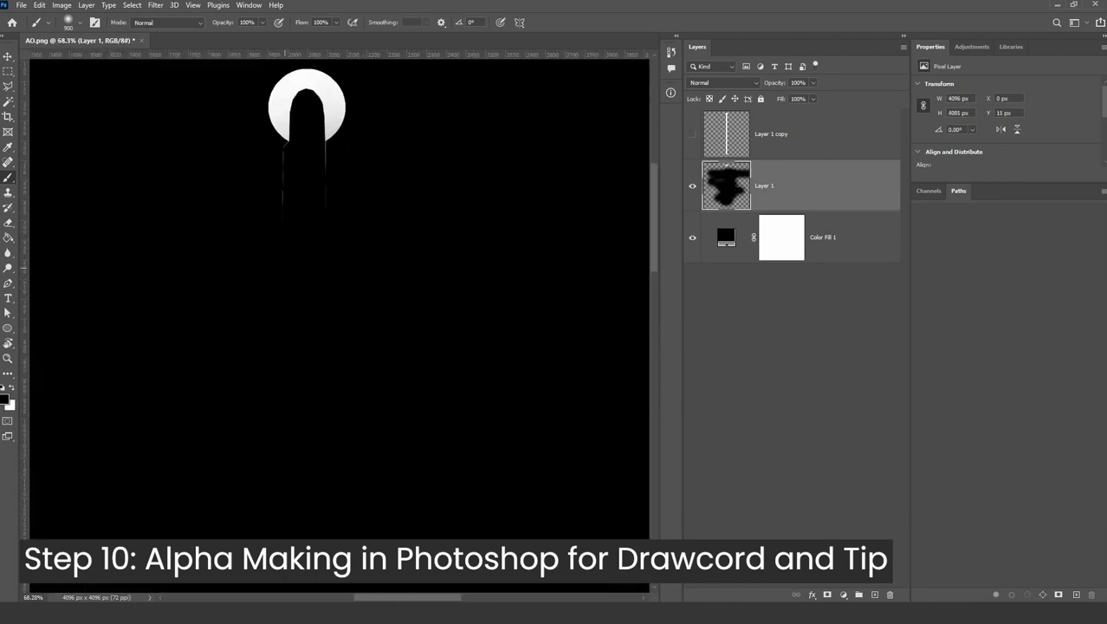
Step: Clear everything outside the drawcord silhouette of Layer 1 copy from Layer 1, deselect and open the image export settings
scroll(400, 180, "down", 4, "alt")
left_click(741, 146, "ctrl")
key("ctrl+shift+i")
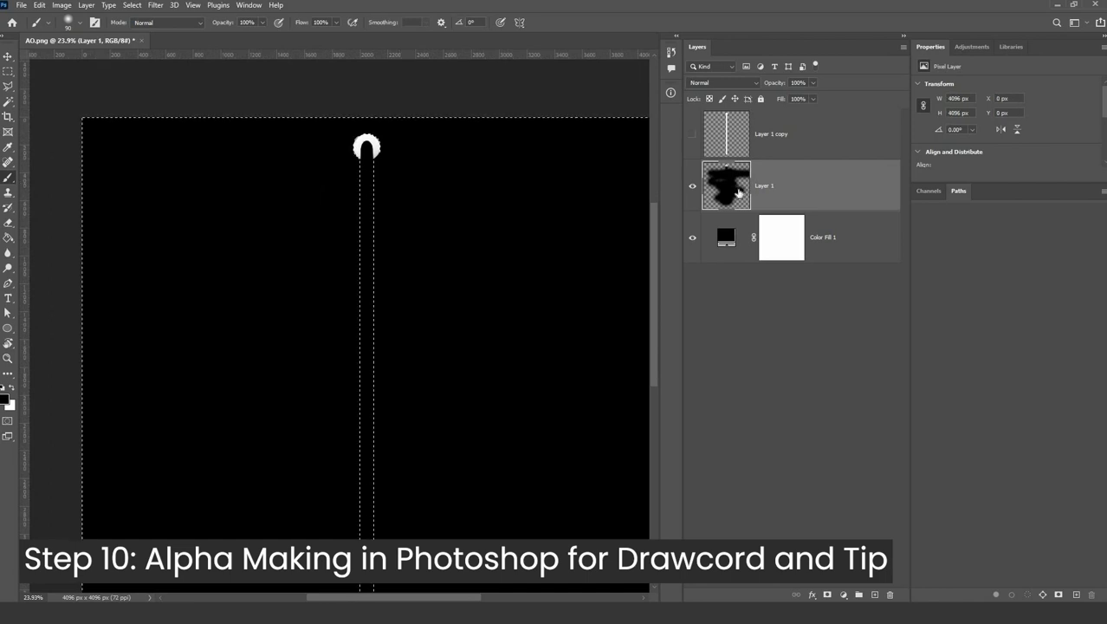
key("Delete")
scroll(469, 218, "down", 3, "alt")
key("ctrl+d")
key("ctrl+alt+shift+w")
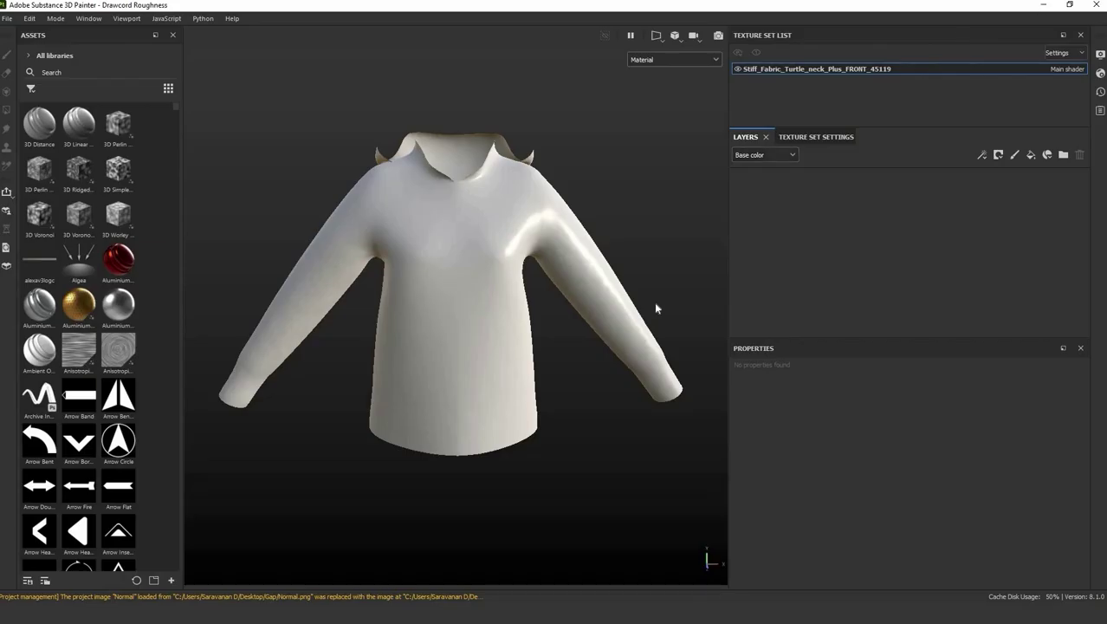
Step: In Substance 3D Painter, add AO.png, Alpha.png, Normal.png and Tip and open.png from the Gap folder as resources for import
left_click(98, 613)
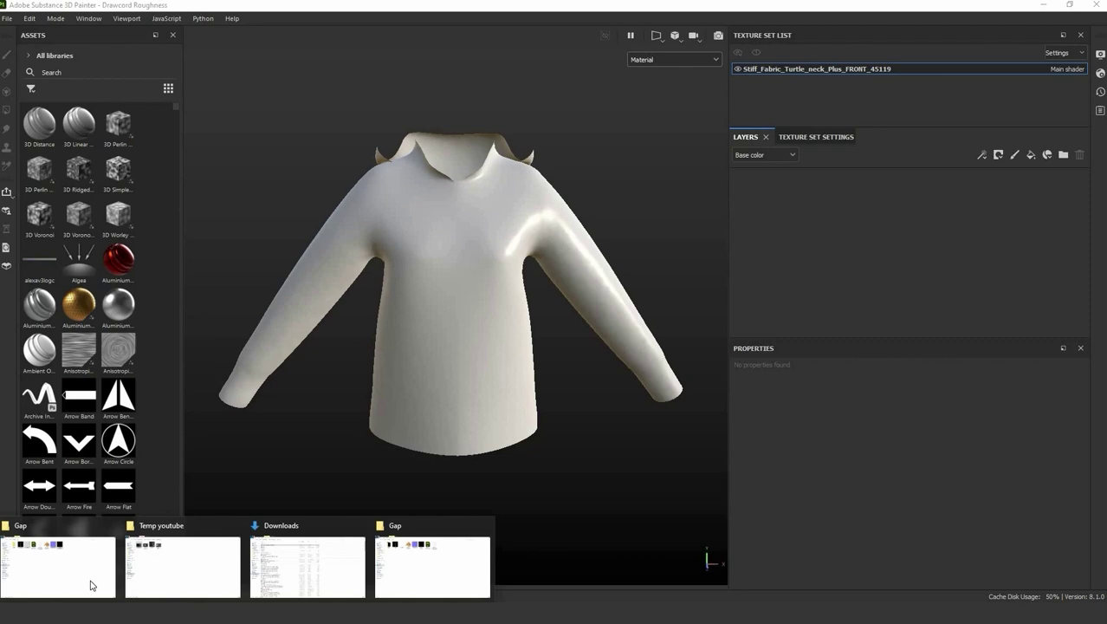
left_click(41, 585)
mouse_move(254, 91)
left_mouse_down()
mouse_move(447, 334)
mouse_move(493, 583)
mouse_move(598, 215)
left_mouse_up()
Step: Set the usage of AO.png, Normal.png and Tip and open.png to texture and that of Alpha.png to alpha
left_click(699, 190)
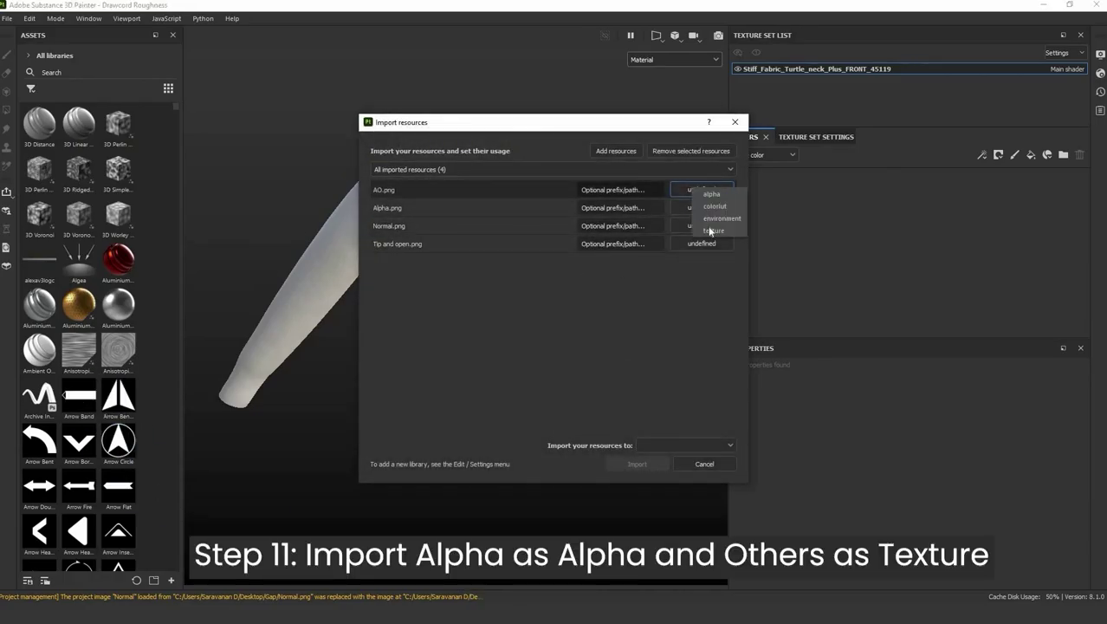
left_click(512, 188)
key("ctrl+a")
left_click(687, 188)
left_click(713, 231)
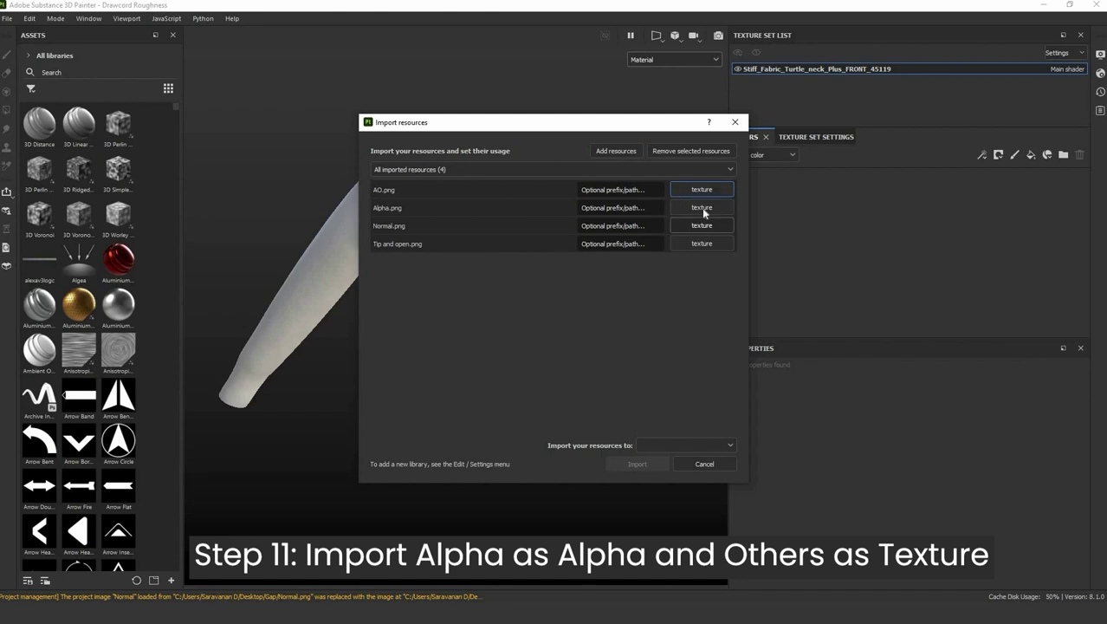
left_click(703, 208)
left_click(700, 284)
left_click(710, 207)
left_click(728, 214)
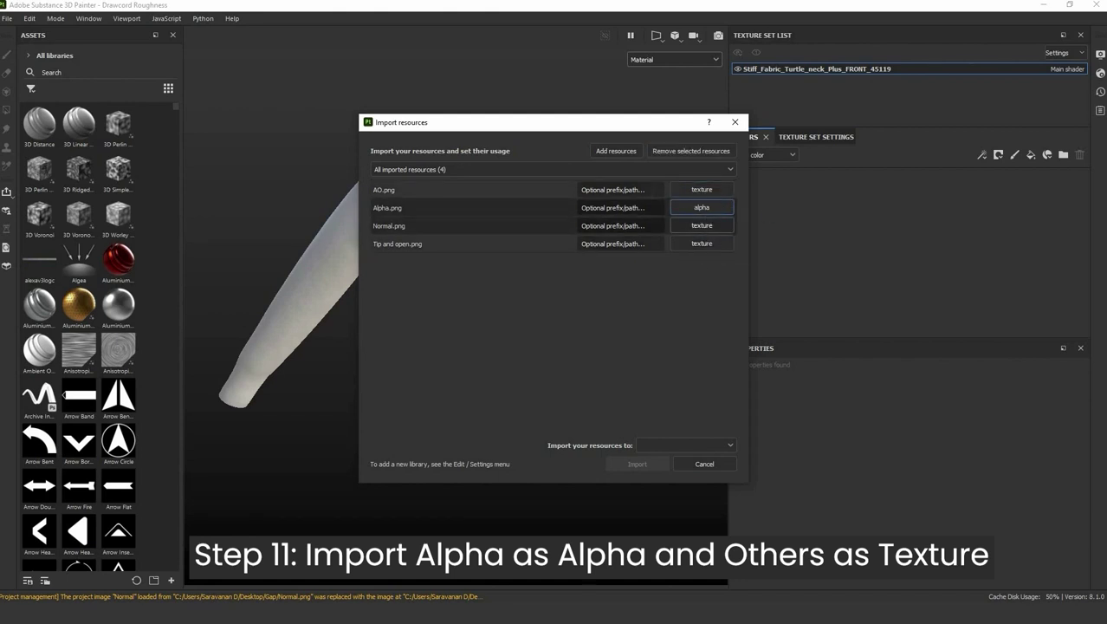
Step: Import the four resources into the project 'Drawcord Roughness'
left_click(698, 445)
left_click(673, 476)
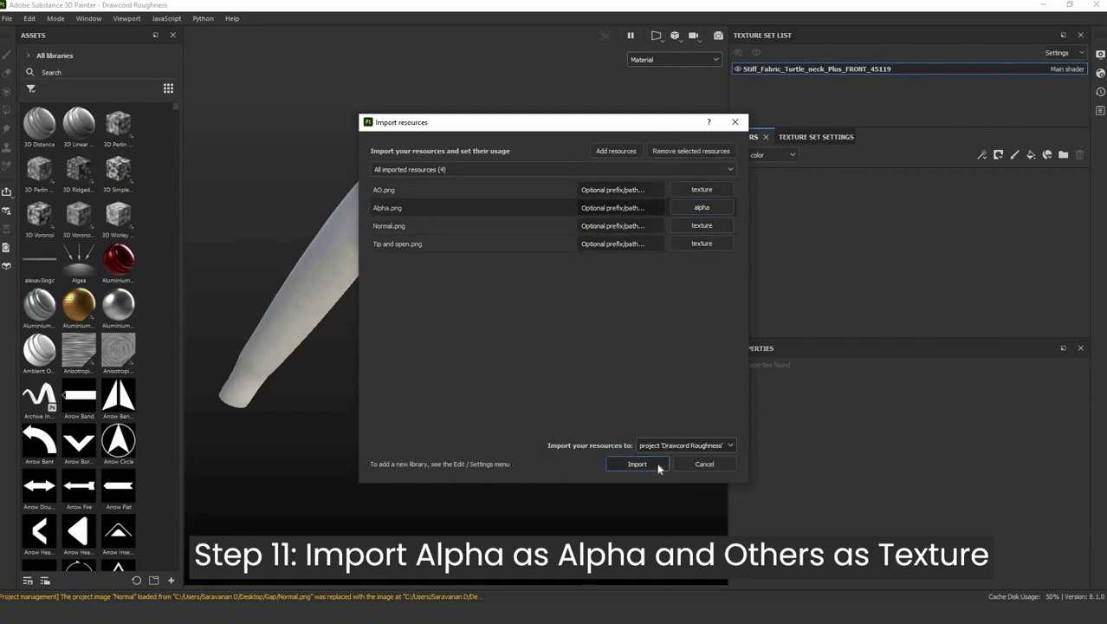
left_click(657, 463)
Step: Add a fill layer named Base and set its base color to black
left_click(1032, 155)
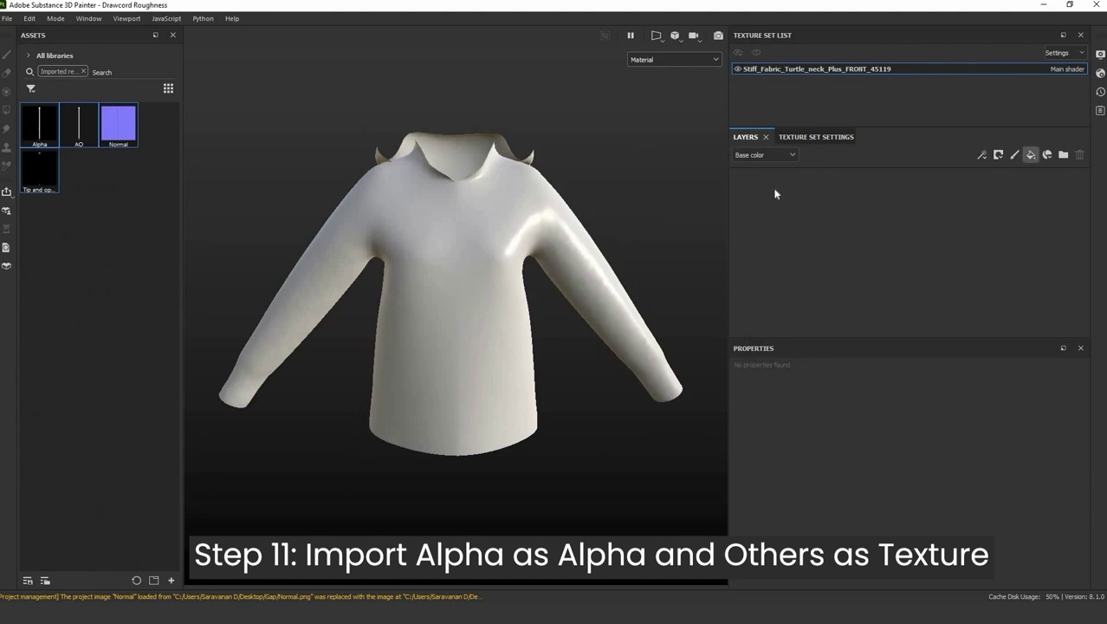
double_click(782, 183)
type("Base")
key("Return")
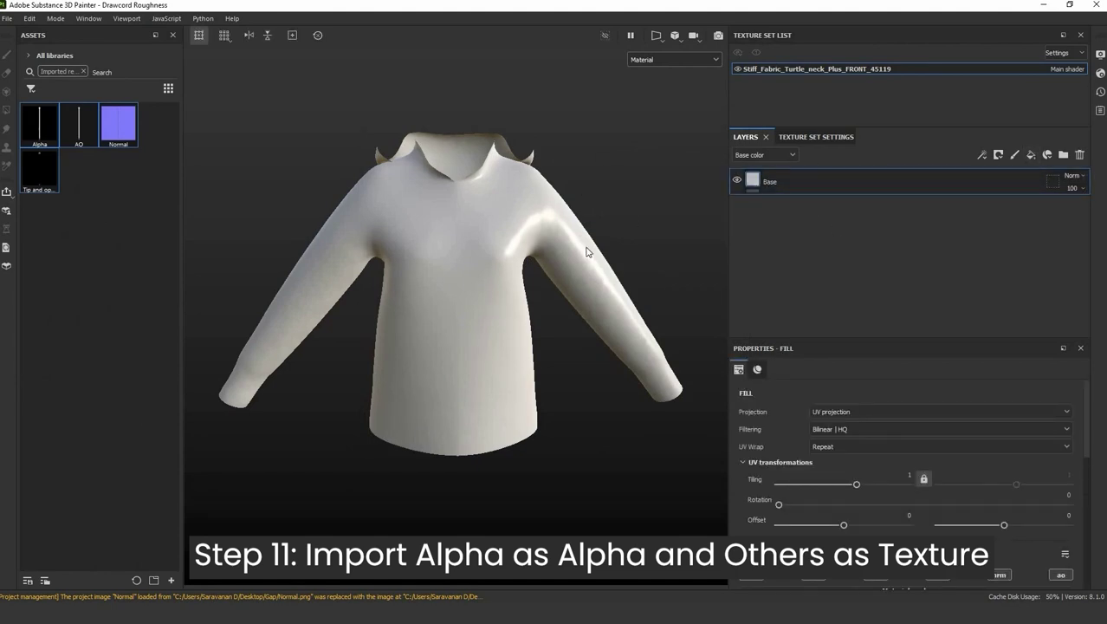
right_click(587, 245)
left_click(615, 295)
left_click(655, 334)
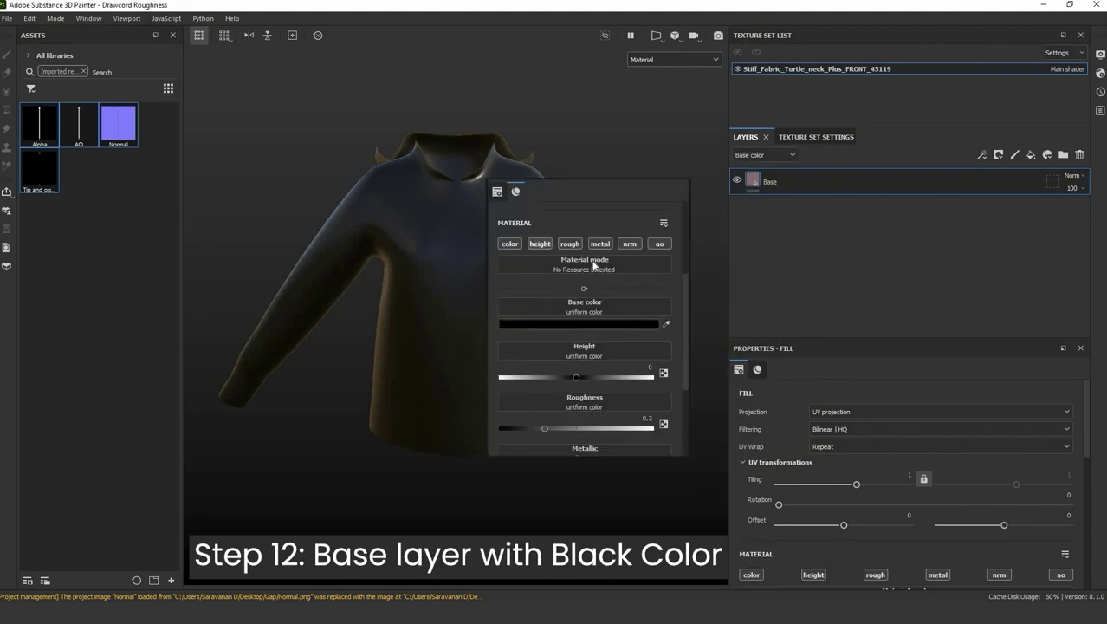
Step: Add a paint layer with symmetry turned on and the Alpha image as the brush's alpha
left_click(1015, 154)
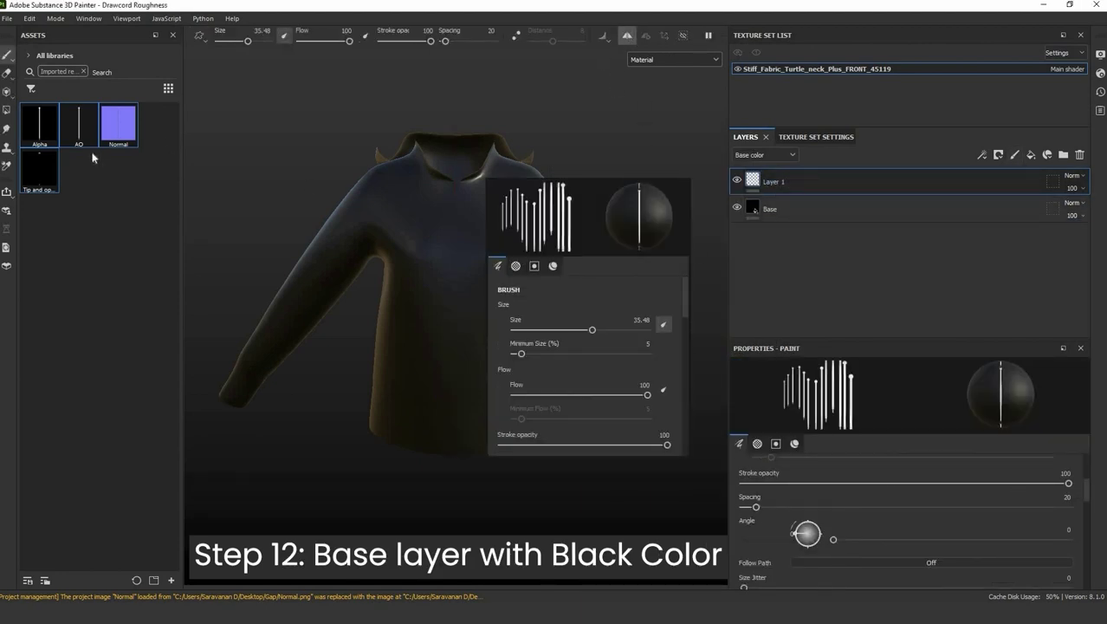
key("l")
scroll(642, 338, "down", 6)
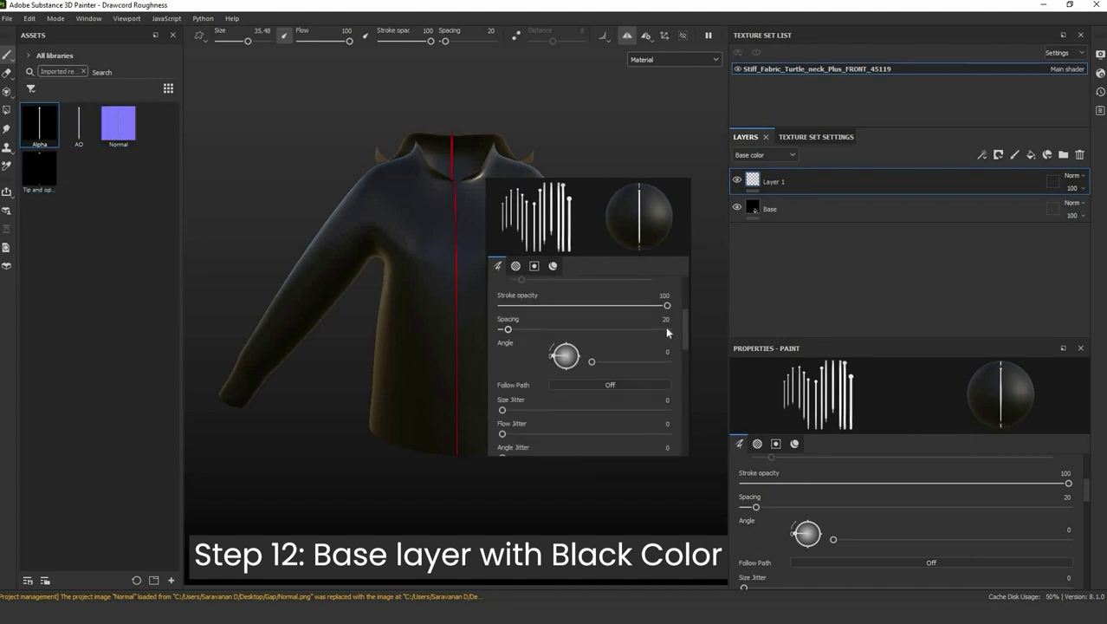
left_click_drag(523, 317, 525, 318)
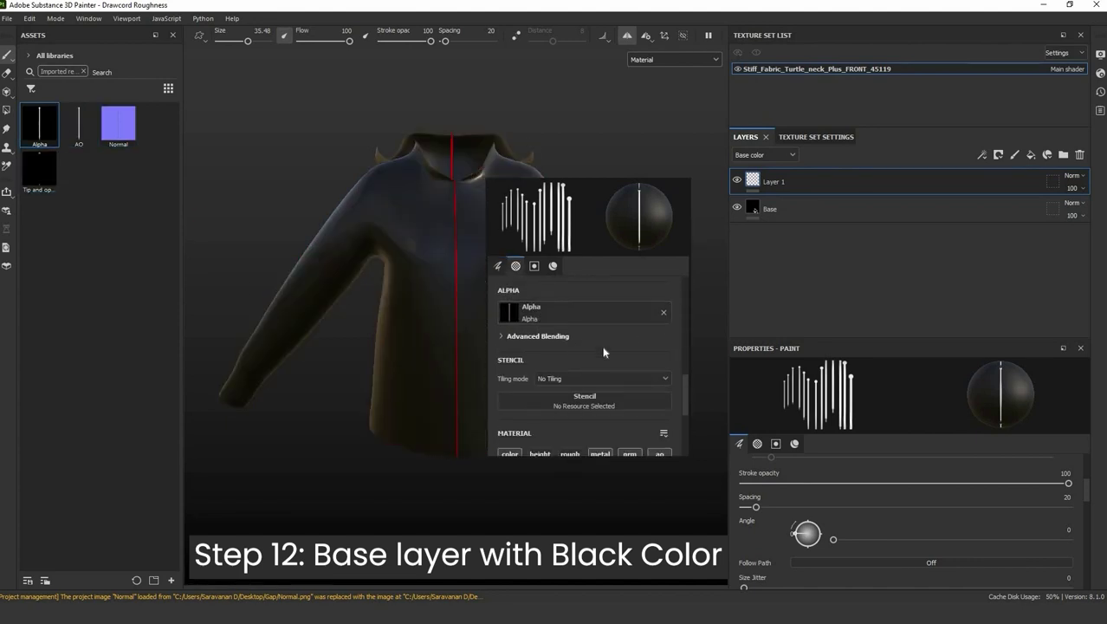
scroll(617, 321, "down", 5)
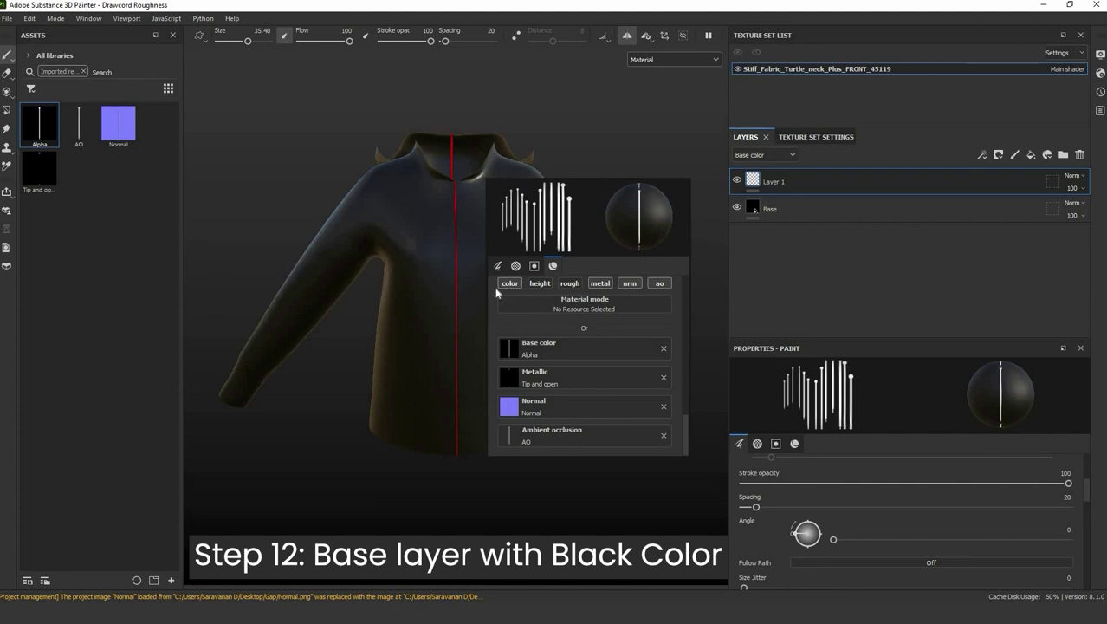
Step: Assign the AO image to the brush's base color and ambient occlusion channels
left_click_drag(79, 123, 548, 351)
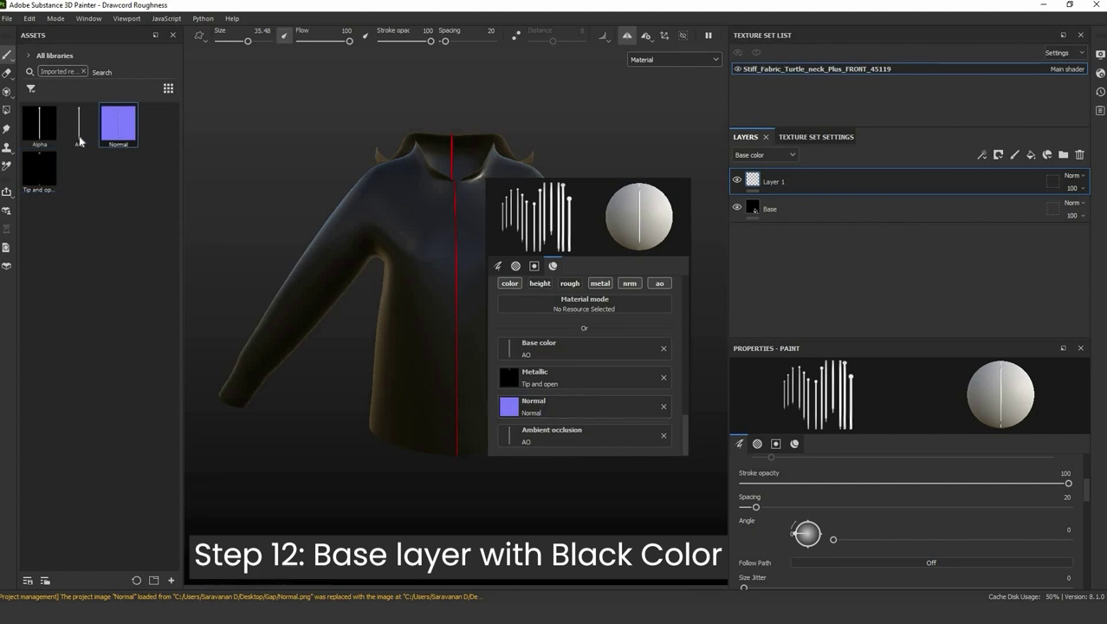
left_click_drag(79, 141, 545, 438)
left_click(551, 117)
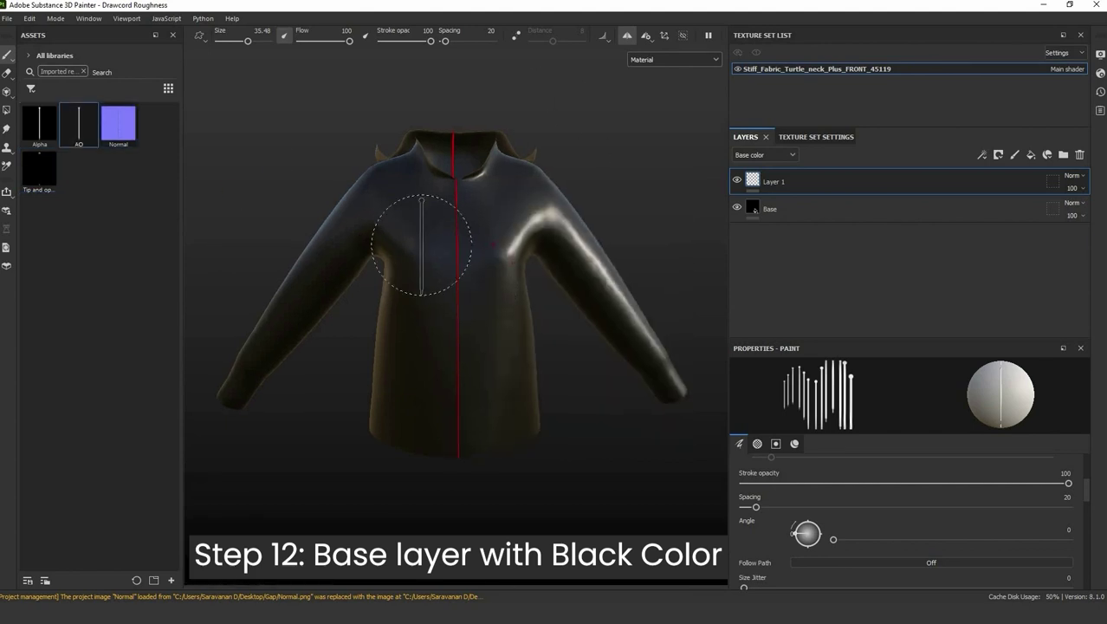
Step: Stamp the drawcord on the garment's upper chest just below the collar, mirrored across the center line
scroll(442, 231, "up", 3)
left_click(449, 218)
mouse_move(449, 218)
left_mouse_down("alt")
mouse_move(519, 230)
mouse_move(467, 223)
left_mouse_up("alt")
scroll(514, 193, "up", 3)
Step: Examine the stamped drawcords in the single-channel views from base color through normal, and return to the material view
left_click(674, 59)
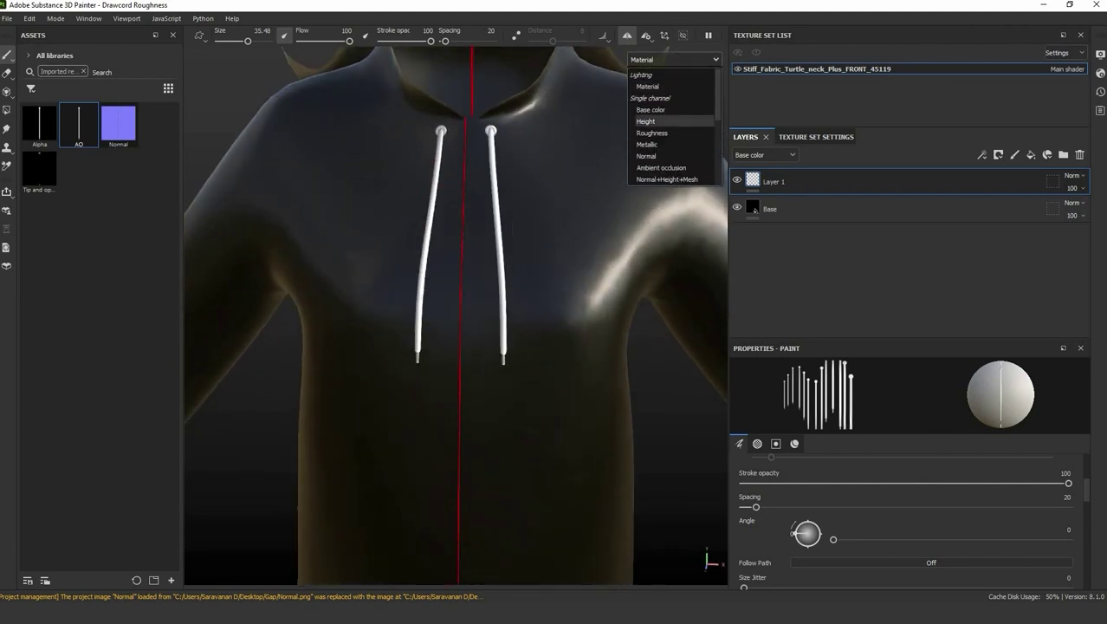
left_click(668, 110)
key("c")
key("c")
key("c")
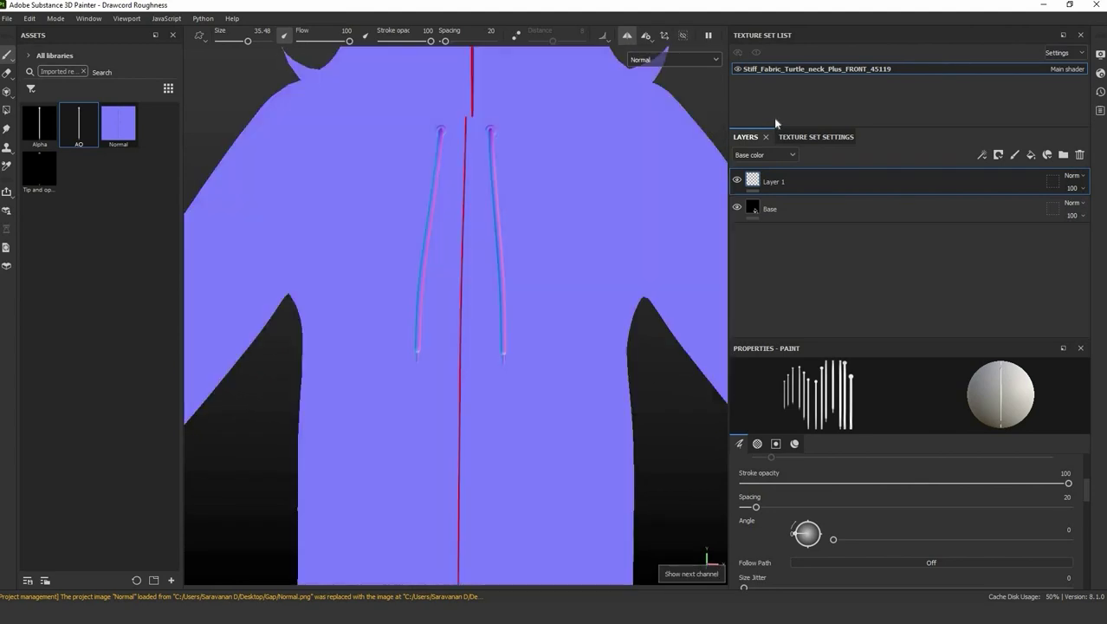
key("m")
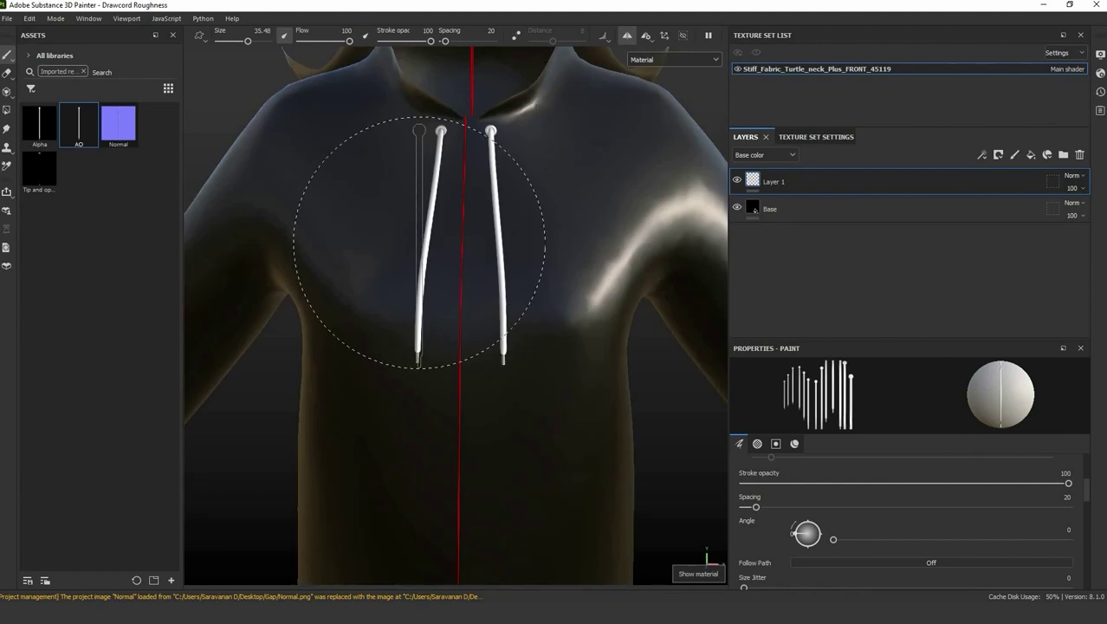
Step: Open the texture export and inspect the output maps of the Drawcord with Roughness template
left_click(7, 18)
left_click(56, 211)
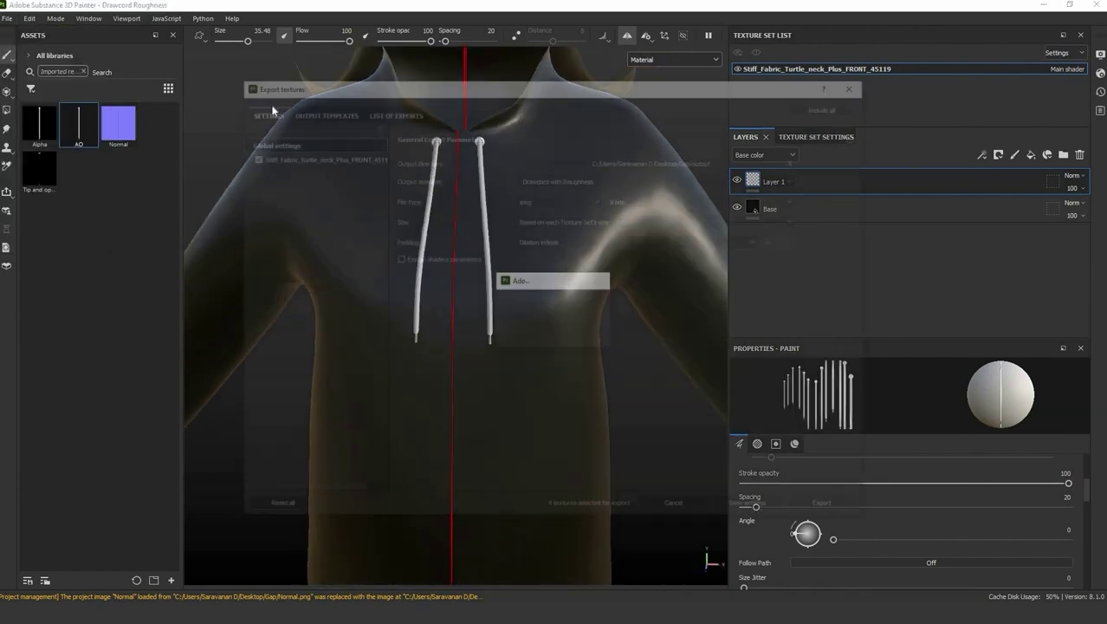
left_click(315, 110)
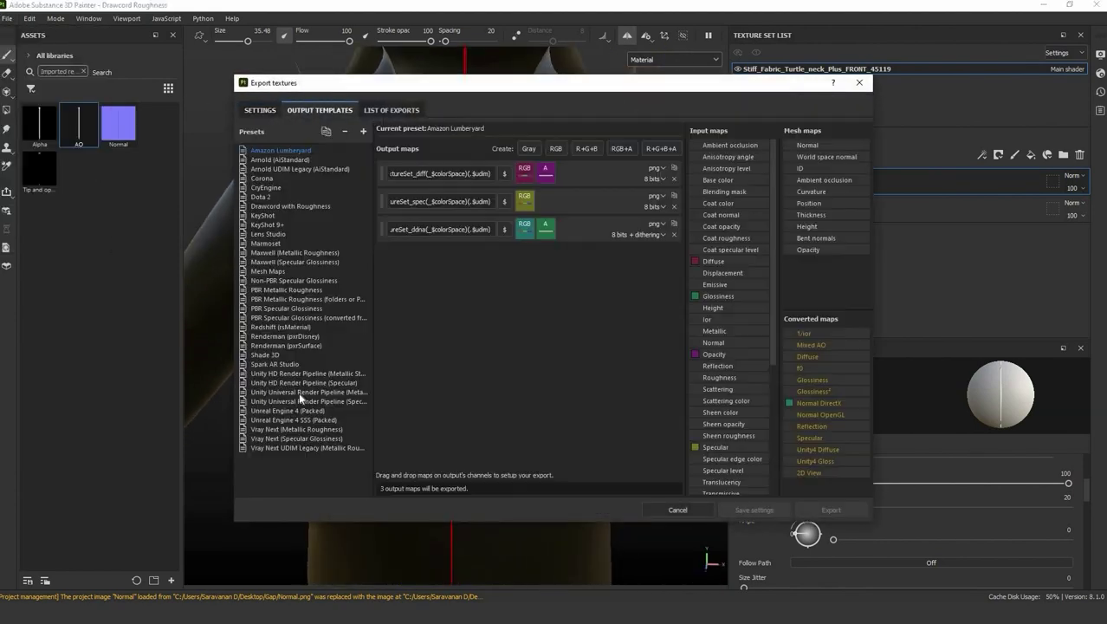
left_click(290, 206)
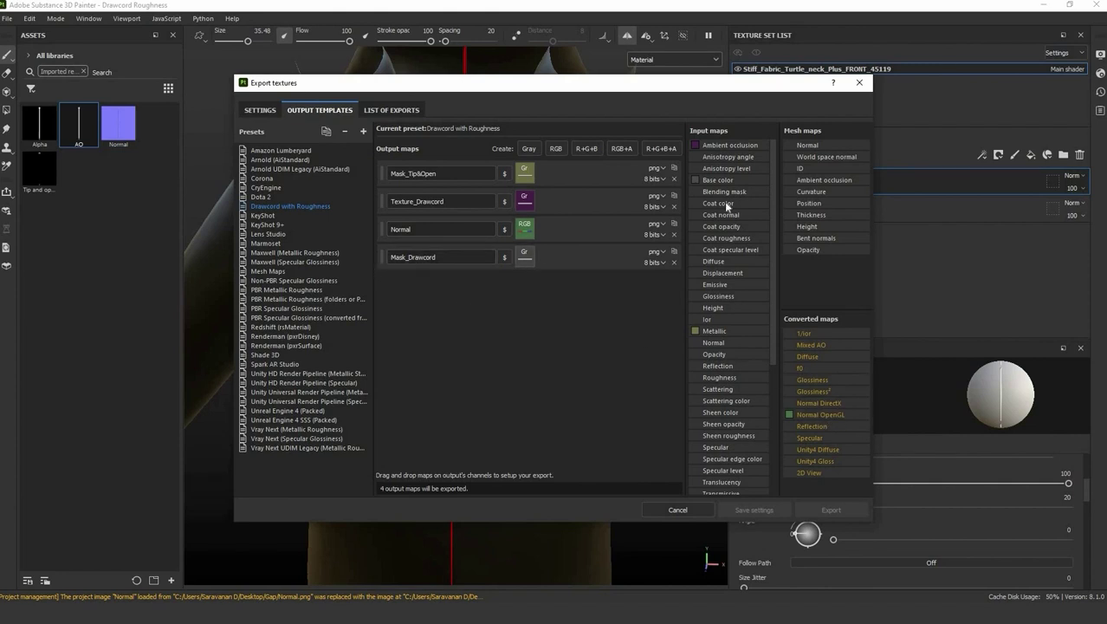
left_click(260, 111)
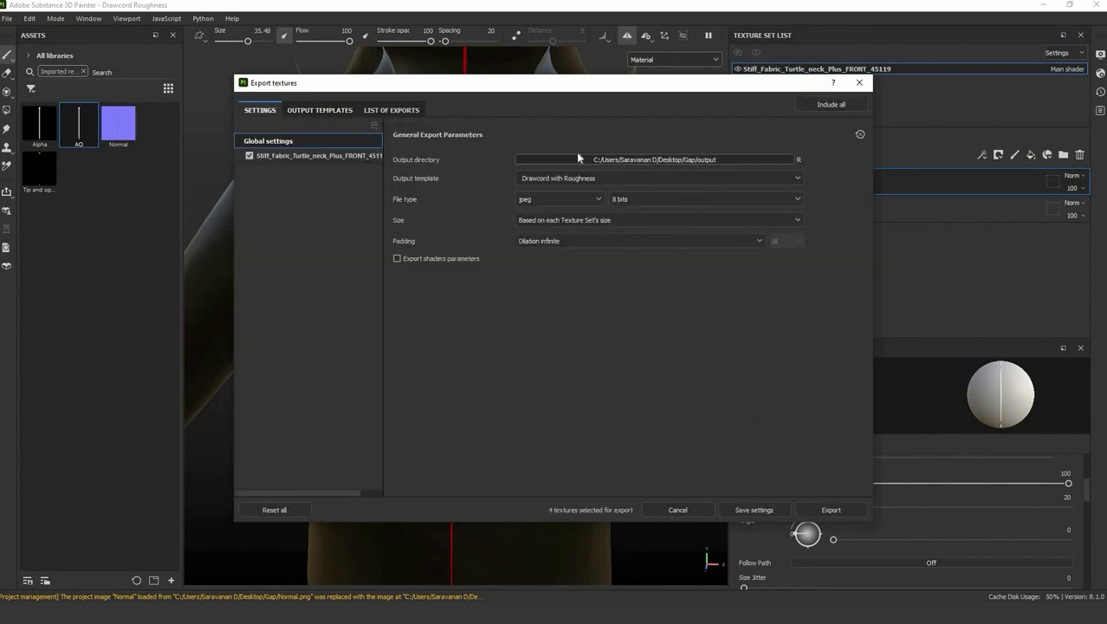
Step: Export the textures to the output folder inside Gap and check the exported image files there
left_click(579, 159)
key("Return")
left_click(844, 511)
left_click(829, 104)
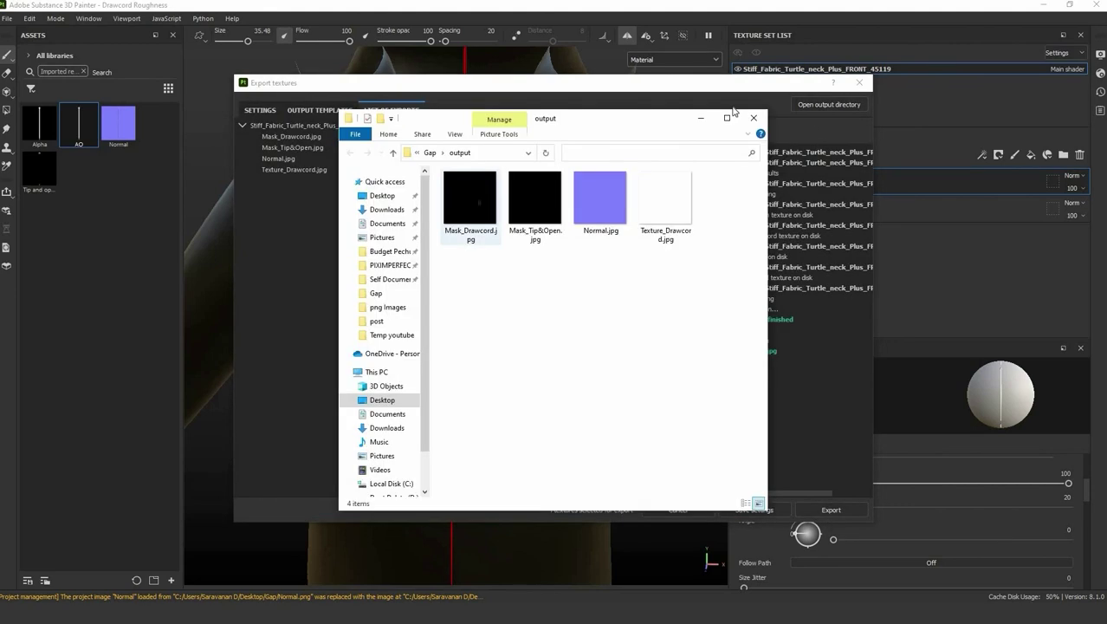
left_click(726, 117)
left_click(1042, 6)
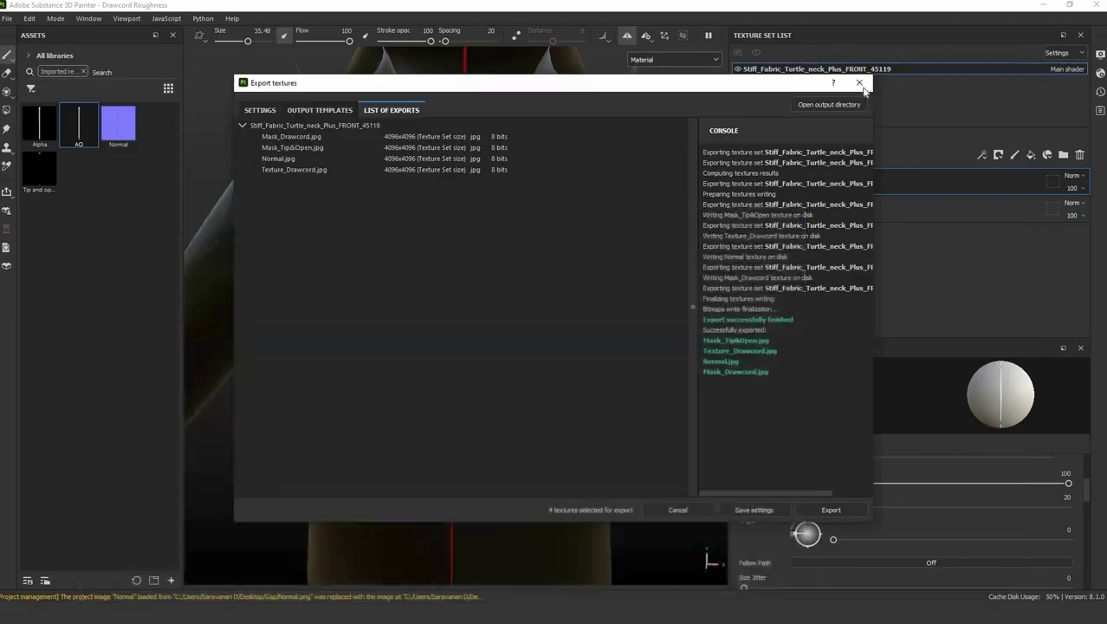
left_click(861, 84)
Step: Hide Layer 1 and the Base layer and turn off symmetry
left_click(737, 180)
left_click(738, 206)
key("l")
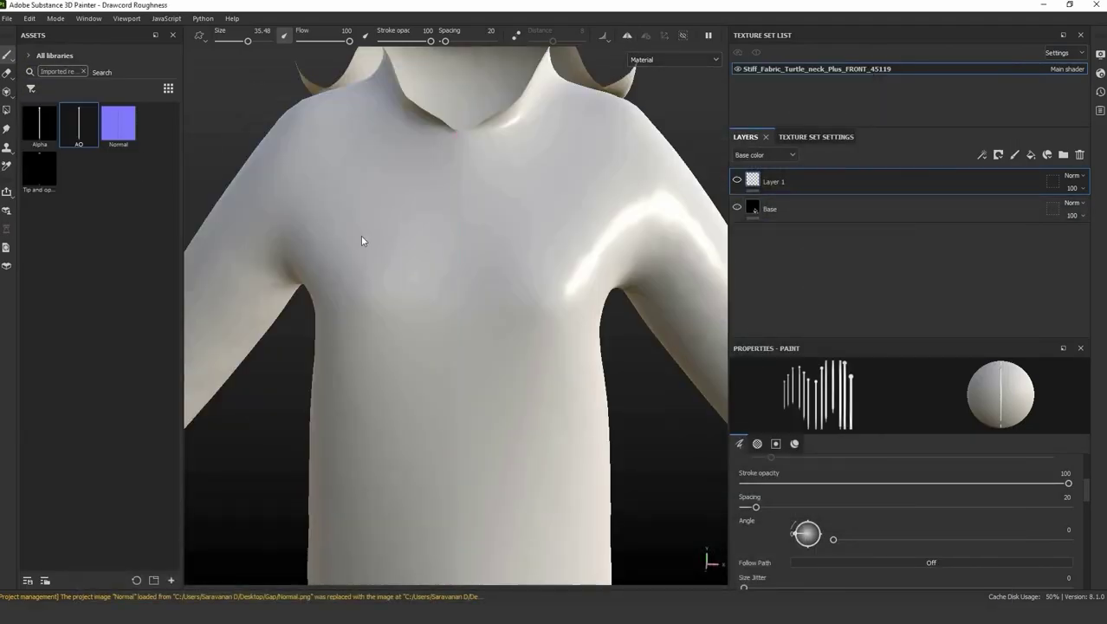
Step: Import the exported Mask_Drawcord, Mask_Tip&Open, Normal and Texture_Drawcord images from the output folder, giving them all a usage
mouse_move(311, 613)
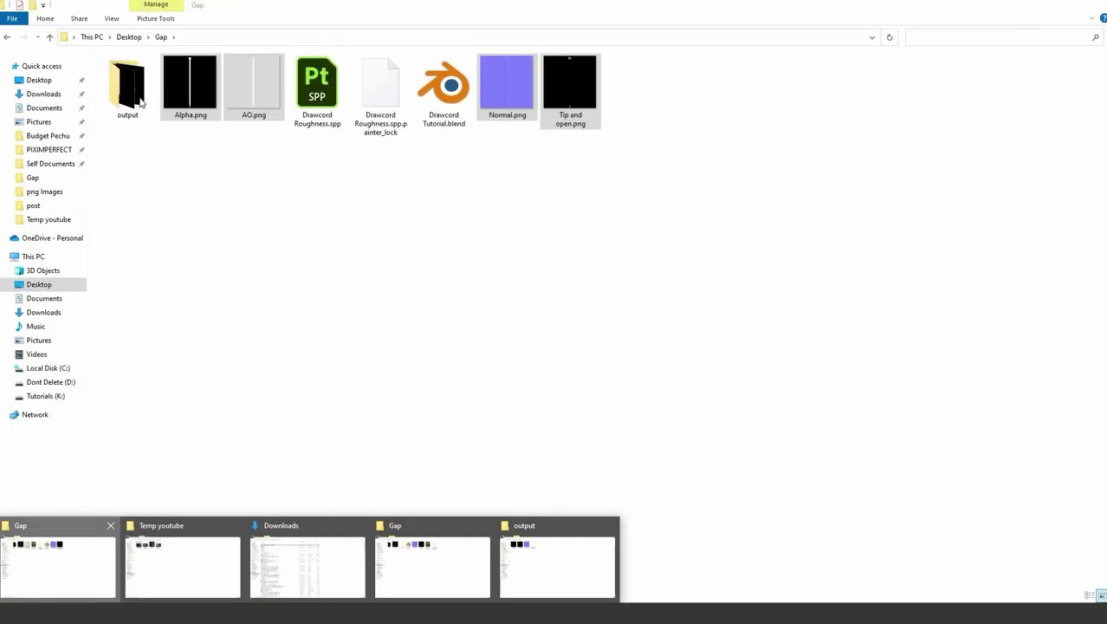
left_click(554, 555)
mouse_move(133, 181)
left_mouse_down()
mouse_move(300, 108)
mouse_move(504, 361)
mouse_move(488, 601)
mouse_move(69, 353)
left_mouse_up()
key("ctrl+a")
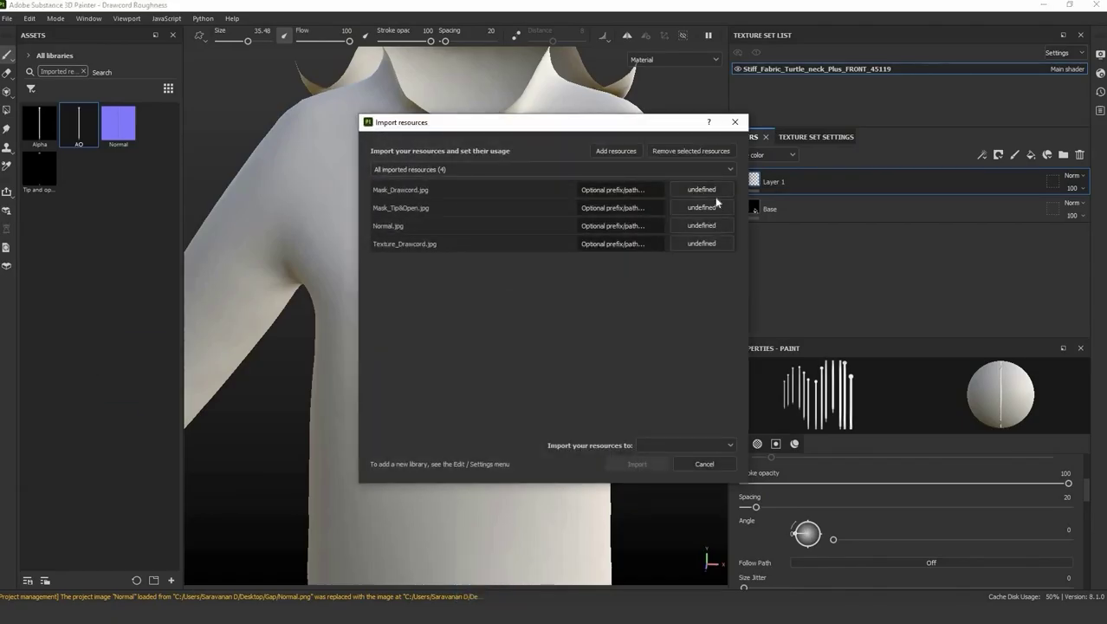
left_click(711, 192)
left_click(742, 230)
left_click(693, 445)
left_click(686, 473)
left_click(634, 465)
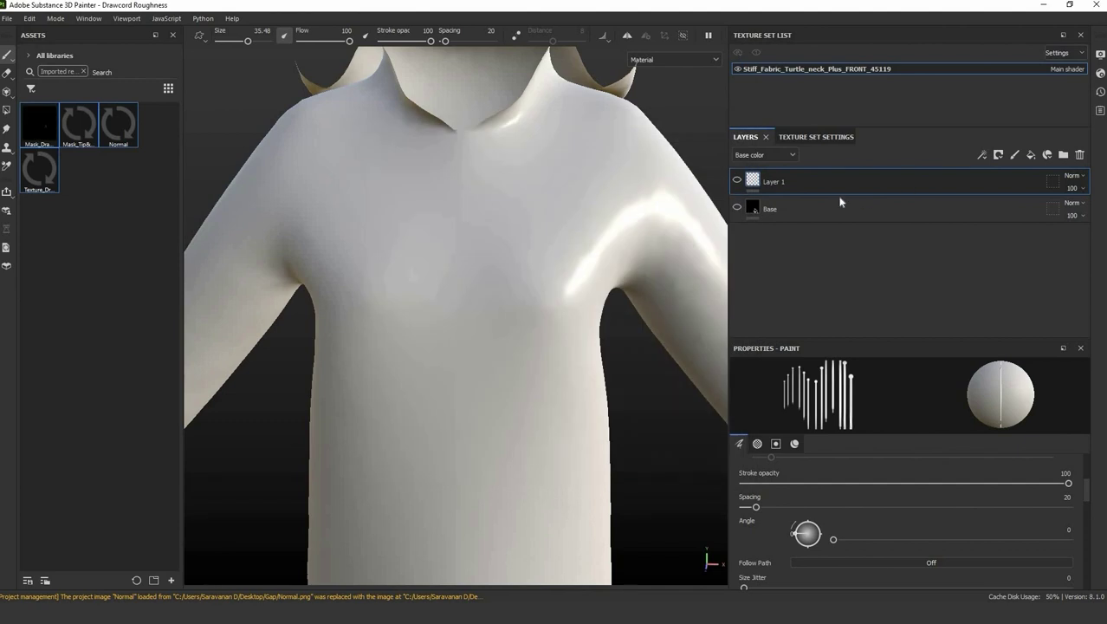
Step: Group Layer 1 and Base into a folder named Temp and hide it
left_click(800, 207, "shift")
key("ctrl+g")
double_click(787, 180)
type("Tape")
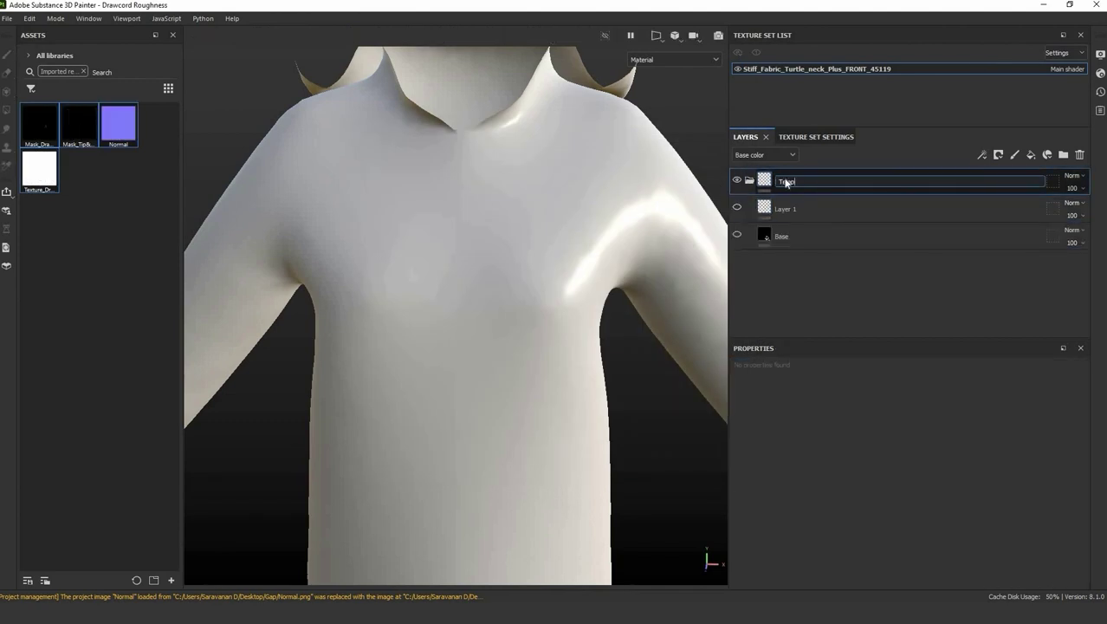
key("Return")
Step: Add a fill layer named Base with a white FFFFFF base color and a roughness of 1
left_click(1031, 154)
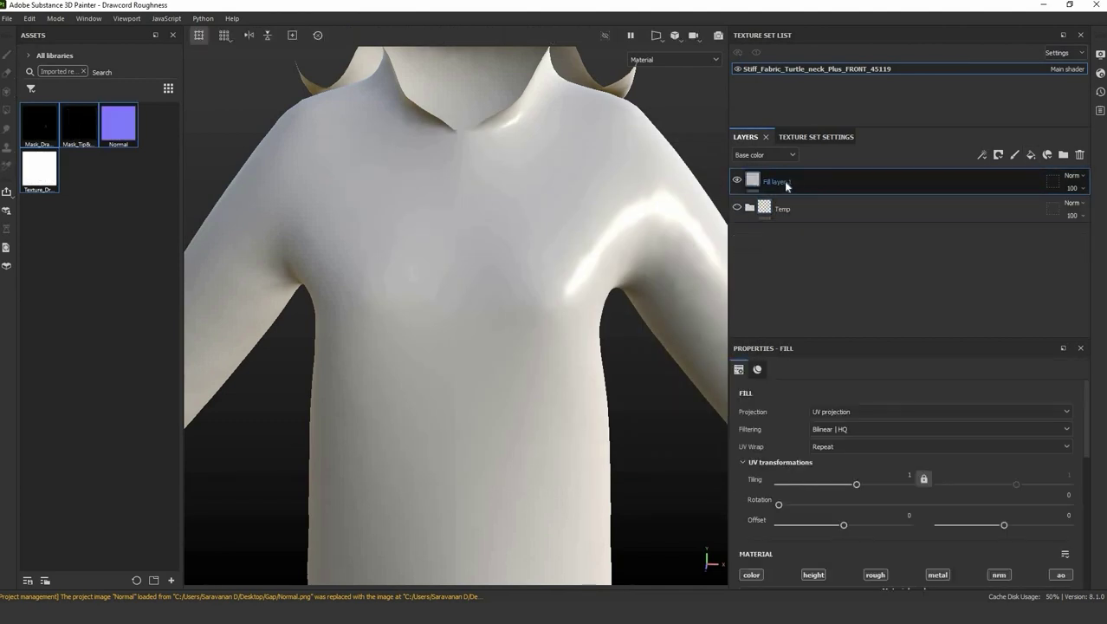
left_click(753, 180)
left_click(660, 340)
left_click_drag(744, 303, 741, 278)
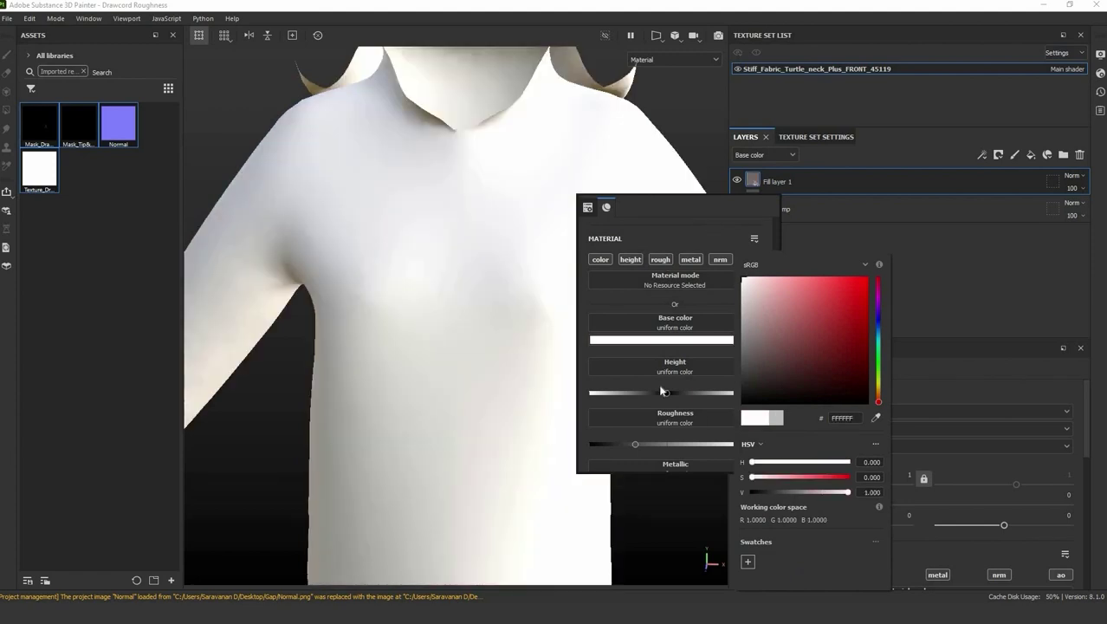
left_click(649, 280)
scroll(695, 444, "down", 1)
scroll(694, 445, "up", 1)
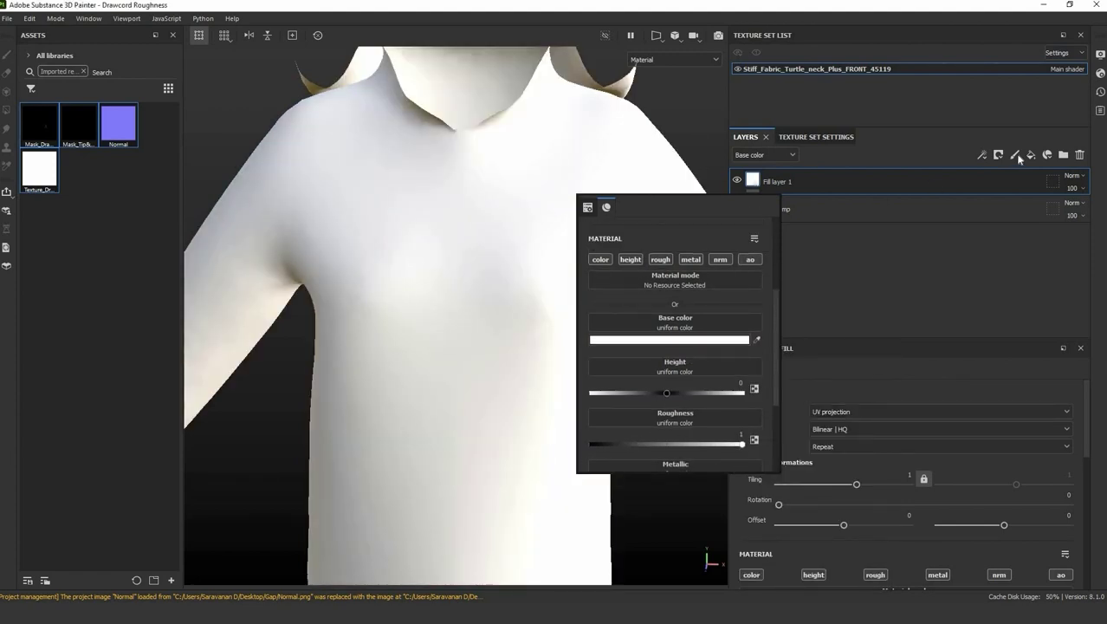
double_click(780, 182)
type("Base")
key("Return")
Step: Add a fill layer named Drawcord with a black mask that contains a fill effect
left_click(1031, 154)
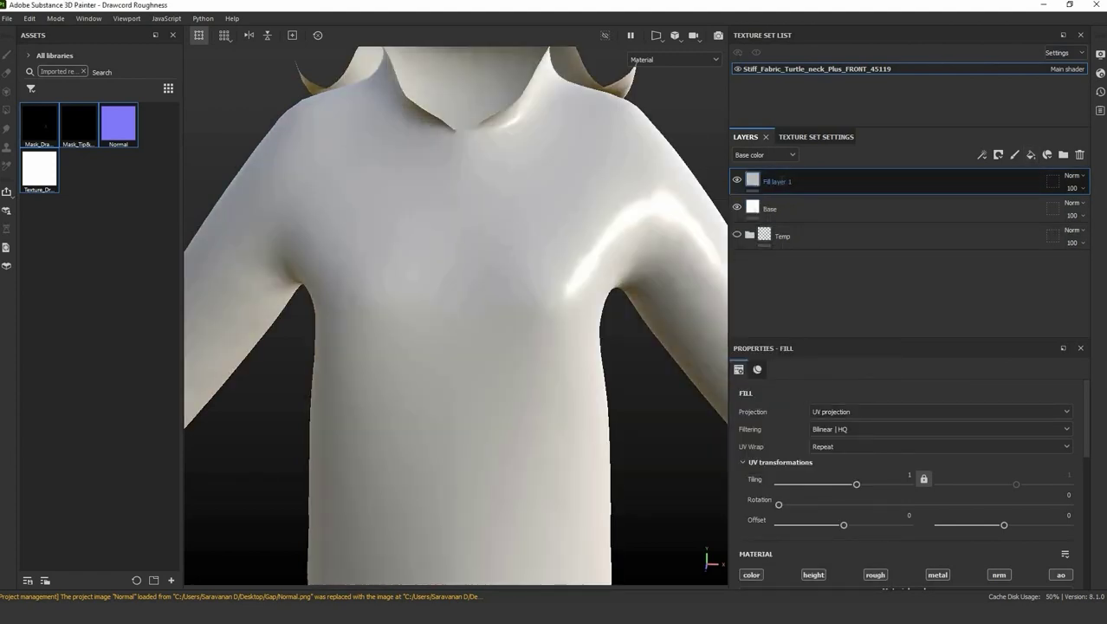
double_click(780, 182)
type("Drawcord")
key("Return")
right_click(794, 181)
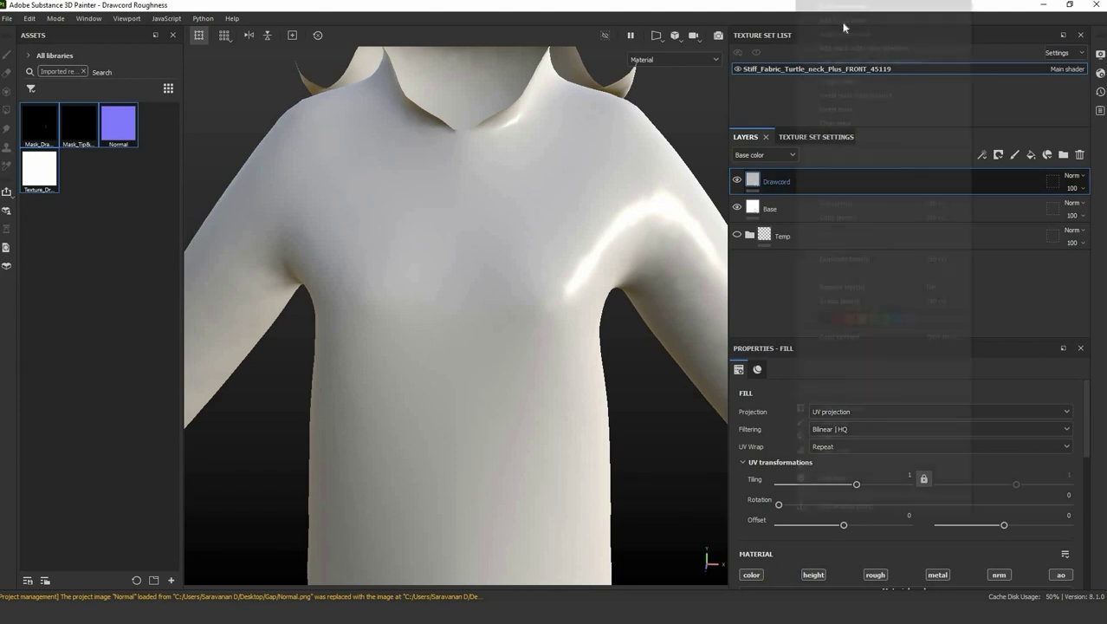
left_click(842, 22)
right_click(769, 179)
left_click(838, 399)
right_click(442, 231)
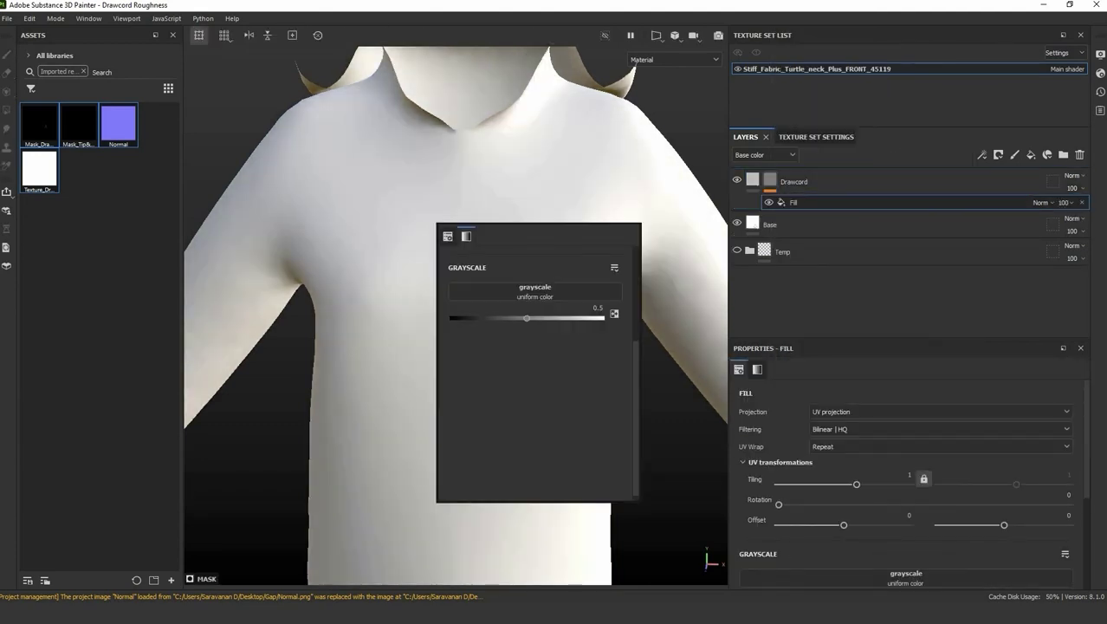
left_click(164, 613)
left_click(501, 573)
left_click_drag(317, 86, 81, 250)
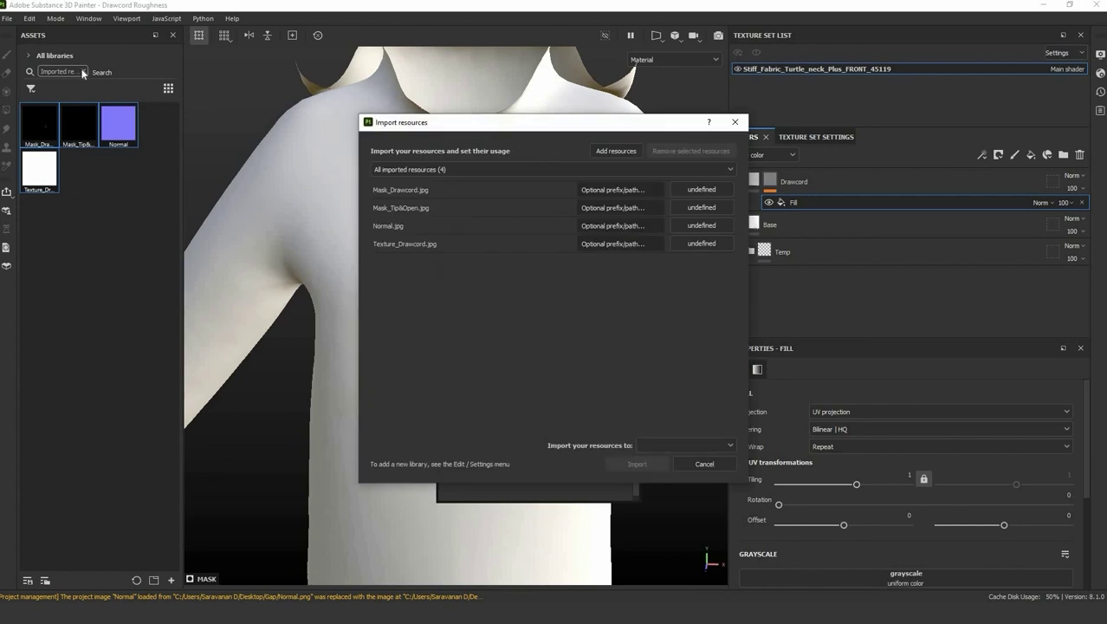
left_click(735, 123)
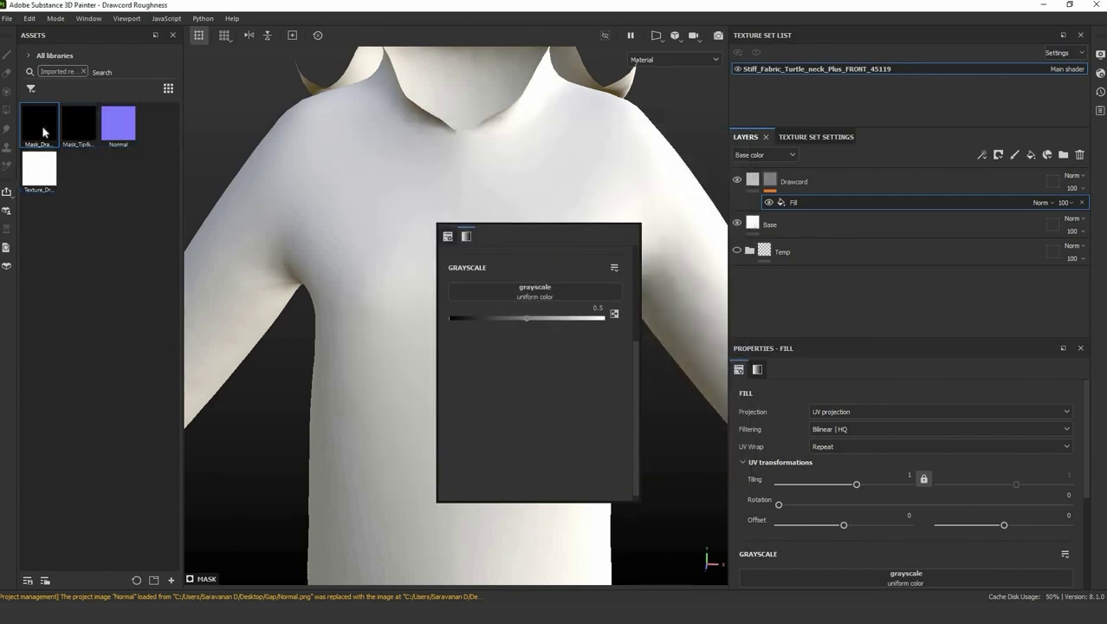
Step: Assign Mask_Drawcord as the grayscale image of the fill in the Drawcord layer's mask
left_click_drag(39, 123, 535, 292)
left_click(770, 179, "alt")
Step: Restrict the Drawcord layer's material to the color, height, normal and ambient occlusion channels
left_click(753, 179)
right_click(670, 108)
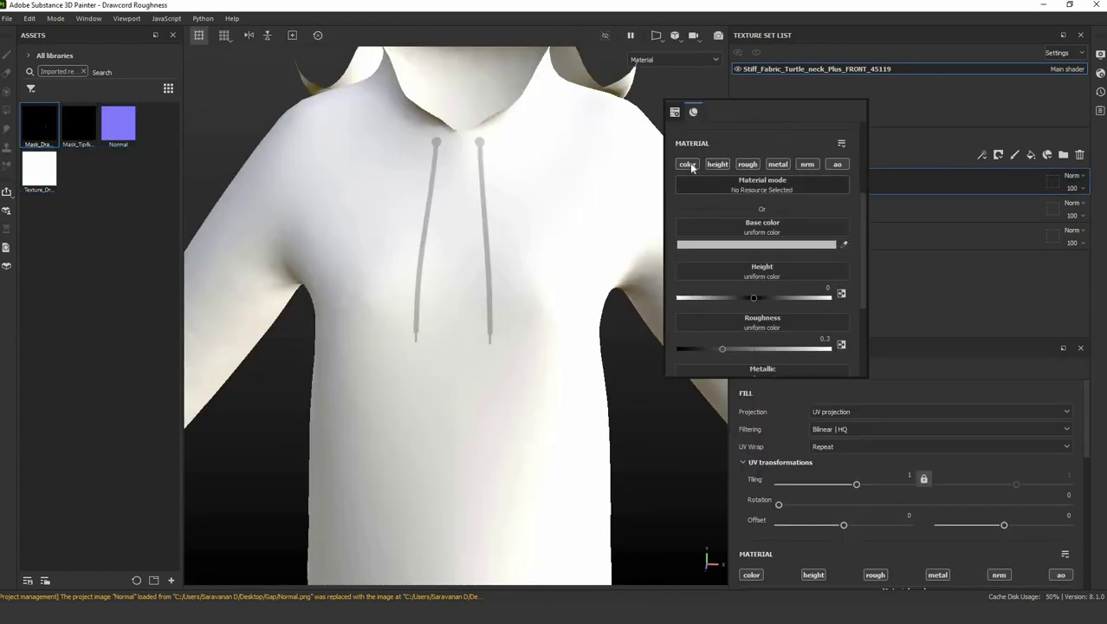
left_click(688, 165)
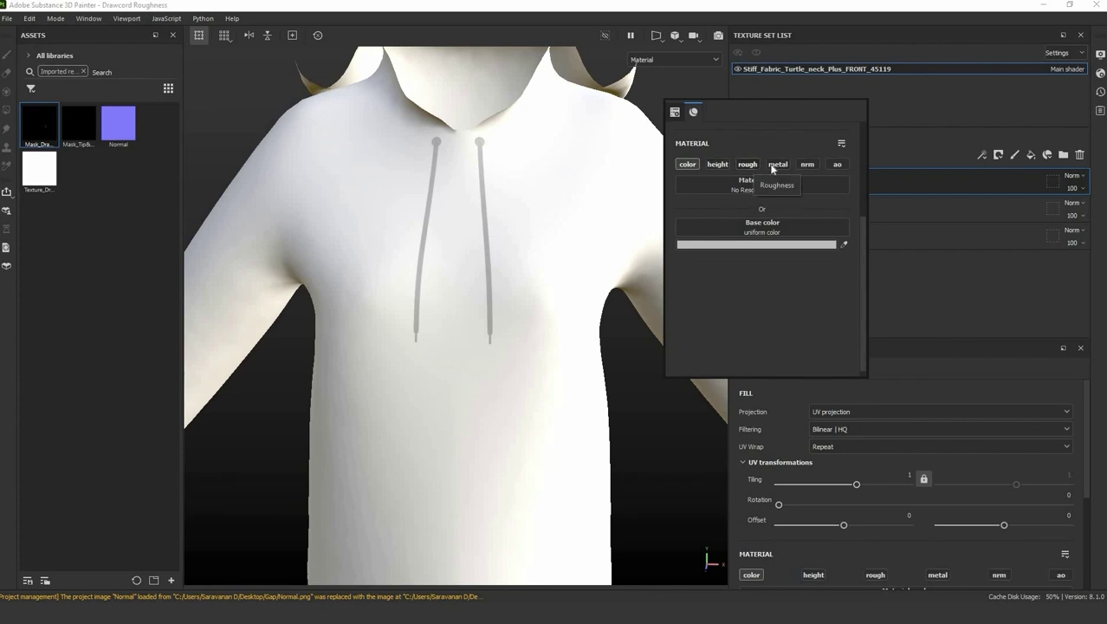
left_click(808, 164)
left_click(778, 164)
left_click(837, 165)
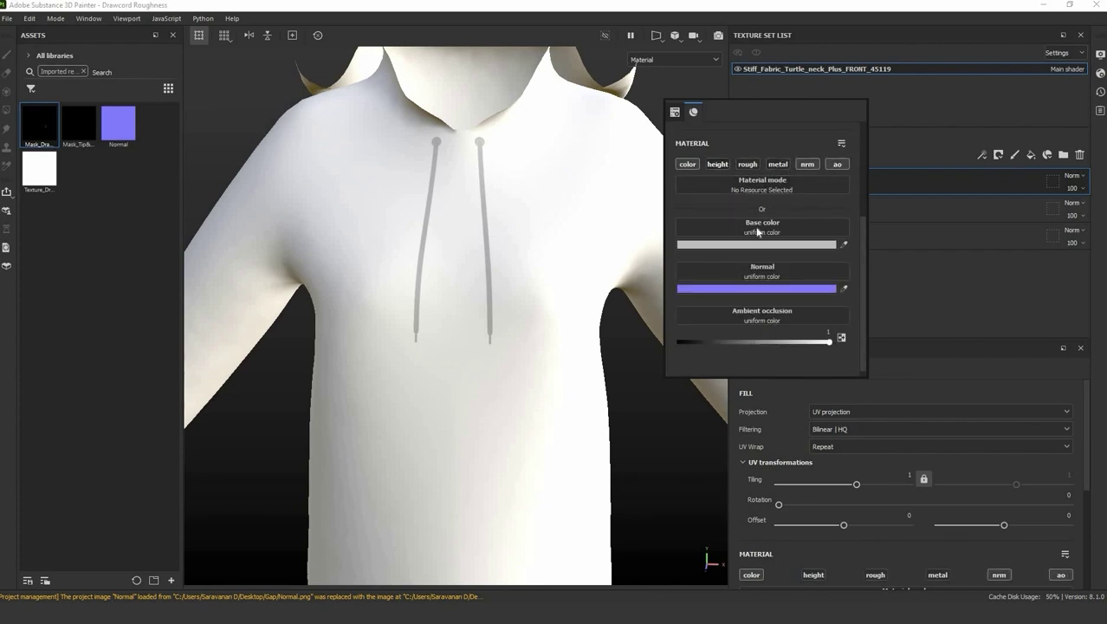
left_click(718, 164)
Step: Assign Texture_Drawcord to the Drawcord layer's base color and Normal to its normal channel, and set the height to 0.0787
left_click_drag(111, 141, 745, 329)
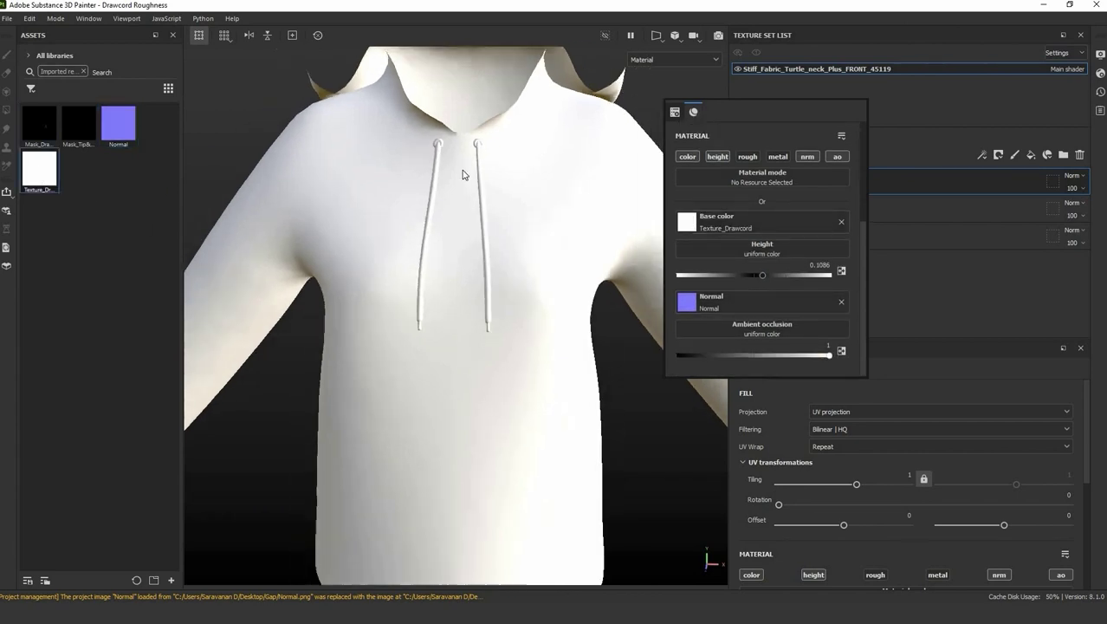
scroll(463, 174, "down", 3)
scroll(462, 173, "up", 5)
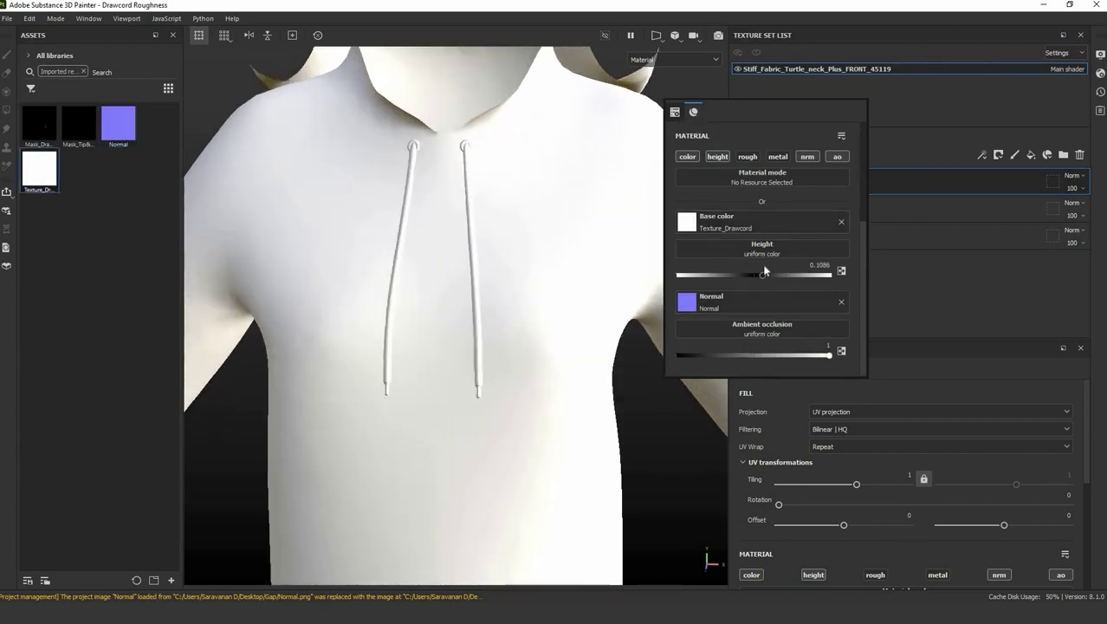
left_click(649, 62)
left_click(656, 109)
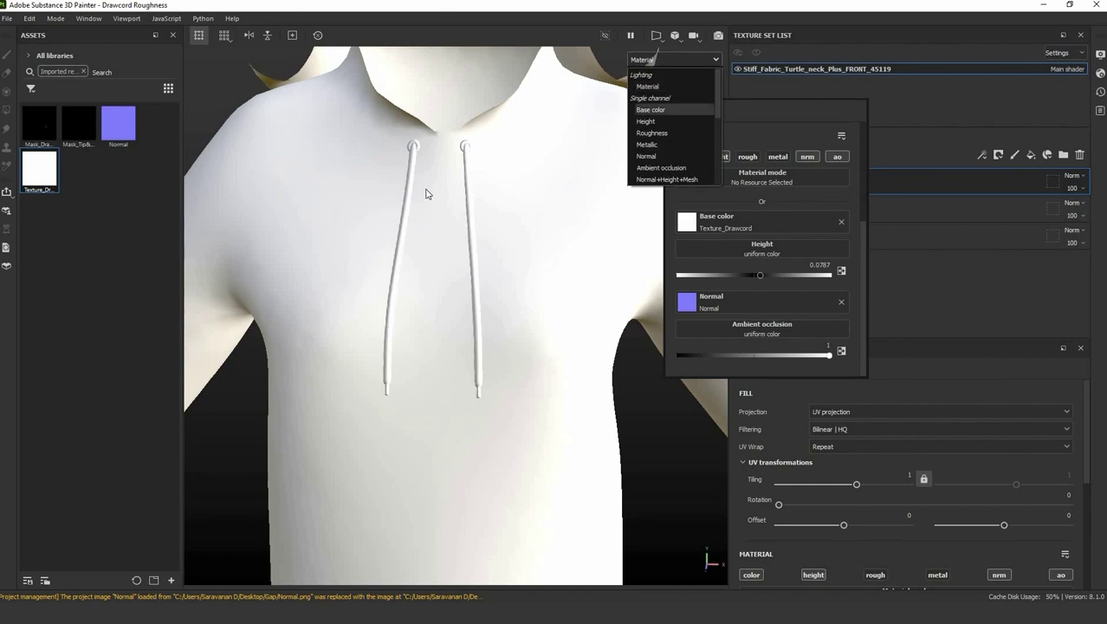
left_click(656, 63)
left_click(657, 66)
scroll(520, 144, "down", 3)
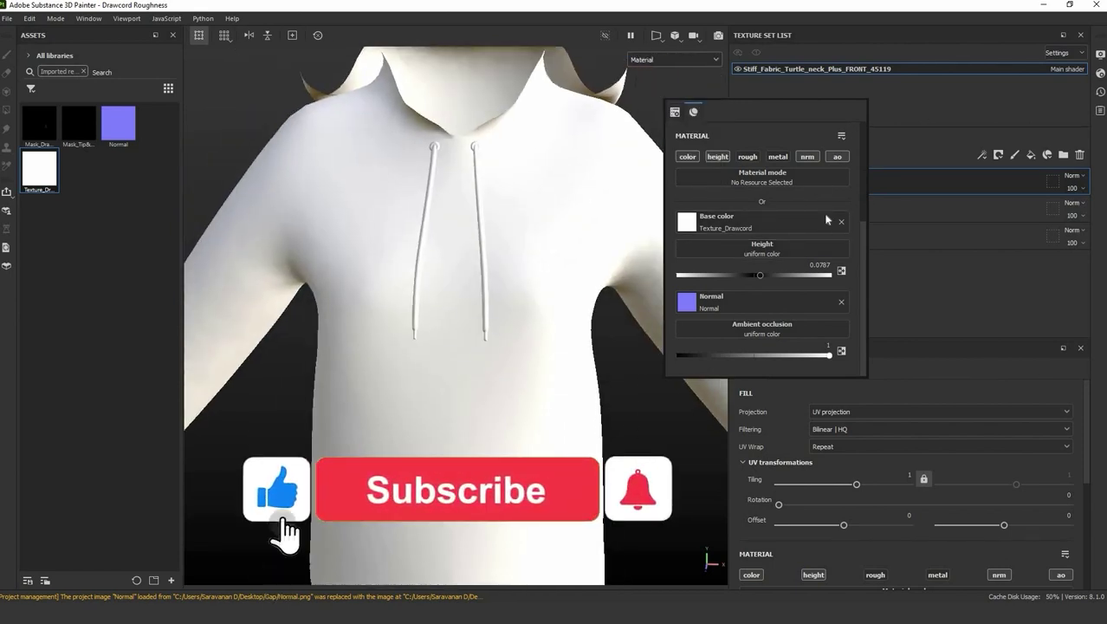
Step: Add a fill layer named Drawcord Shadow above the Drawcord layer and give it a black mask
left_click(1028, 159)
left_click(1031, 155)
double_click(780, 181)
type("Drawcord Shadow")
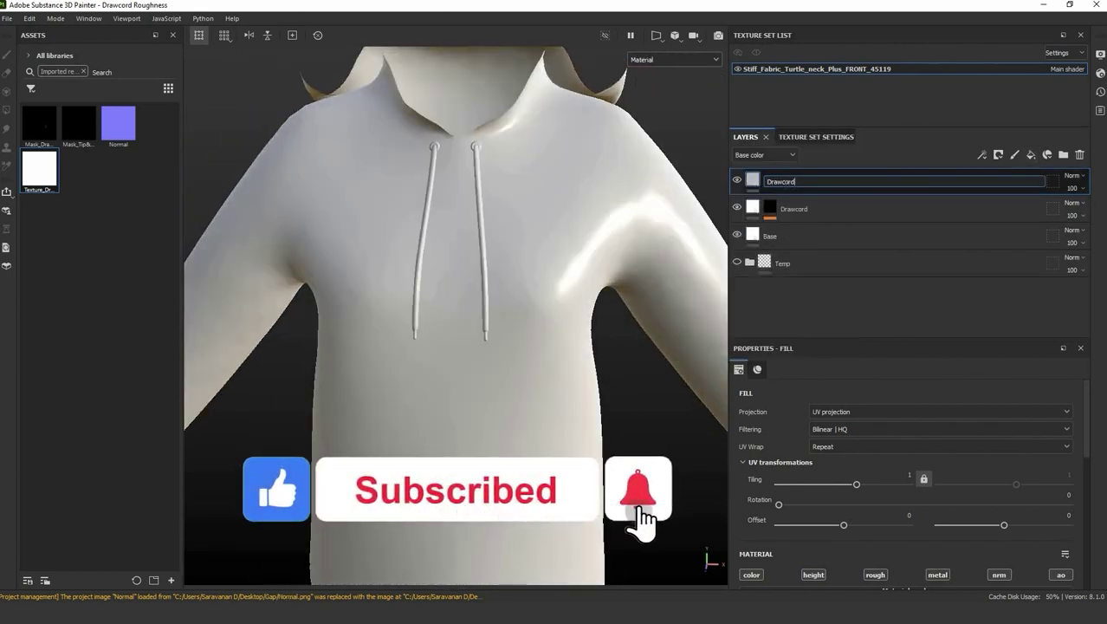
key("Return")
right_click(806, 184)
left_click(884, 30)
Step: Add a fill using Mask_Drawcord to the Drawcord Shadow mask and display the mask in the viewport
right_click(770, 181)
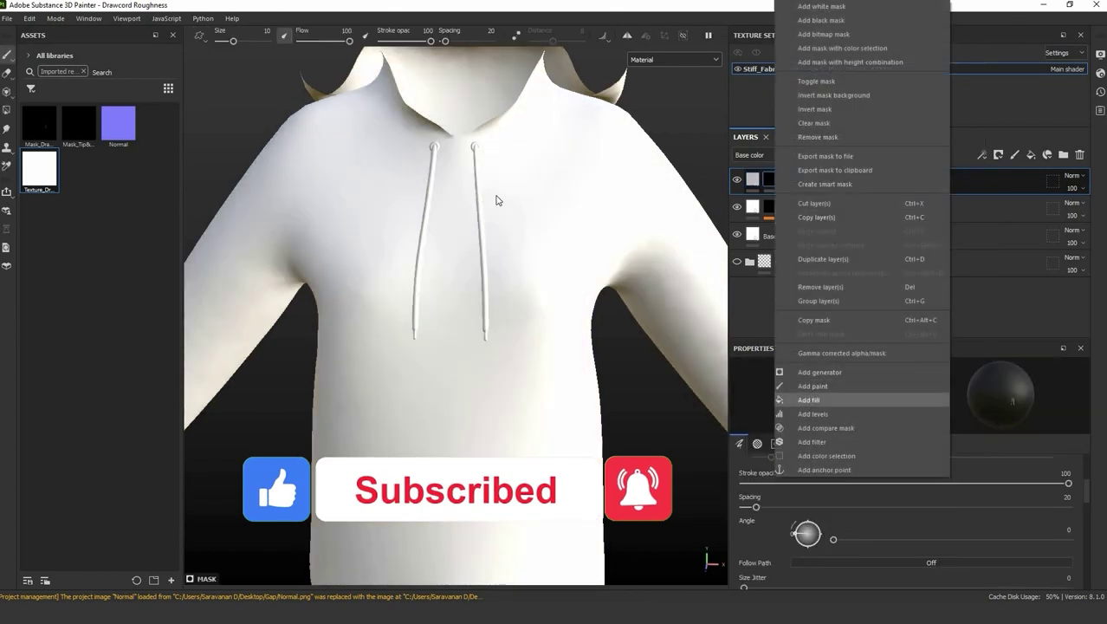
left_click(810, 399)
left_click_drag(39, 124, 602, 241)
left_click(769, 180, "alt")
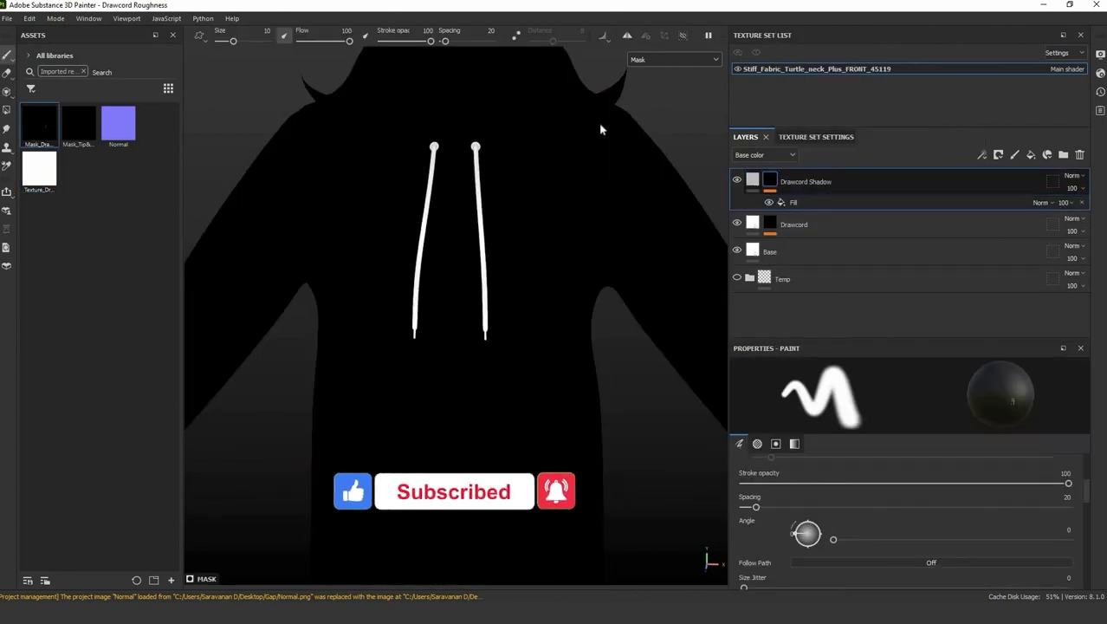
Step: Limit the Drawcord Shadow material to the color channel and set its base color to dark gray 262626
left_click(753, 180)
right_click(597, 122)
left_click(617, 176, "alt")
left_click(711, 256)
left_click(719, 382)
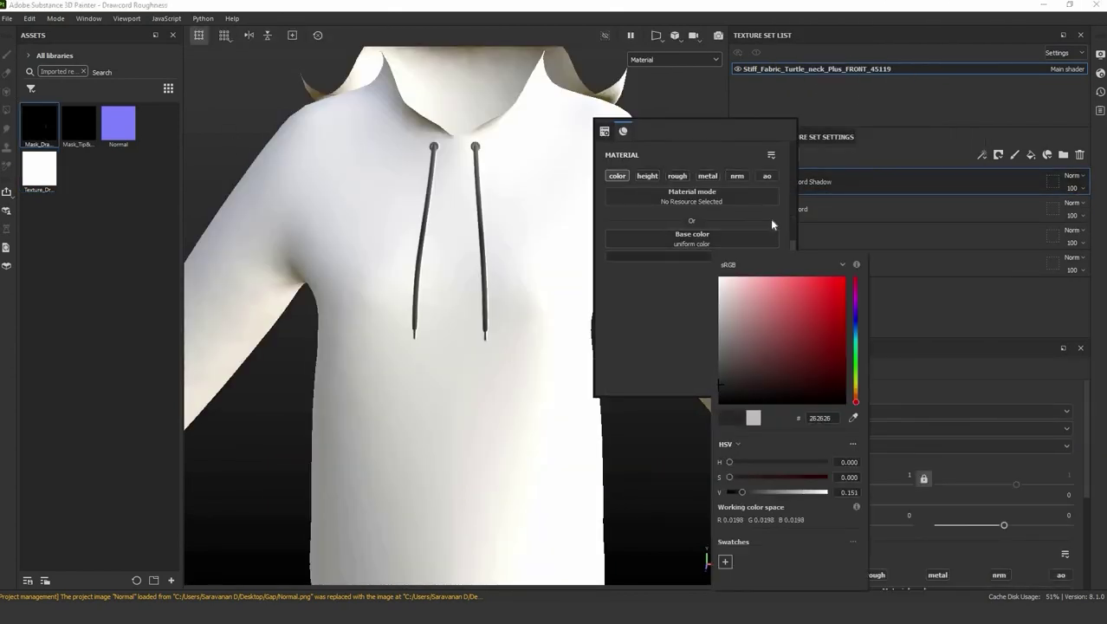
Step: Add a Blur filter to the Drawcord Shadow mask with a blur intensity of 0.31
left_click(769, 181, "alt")
right_click(809, 205)
left_click(847, 417)
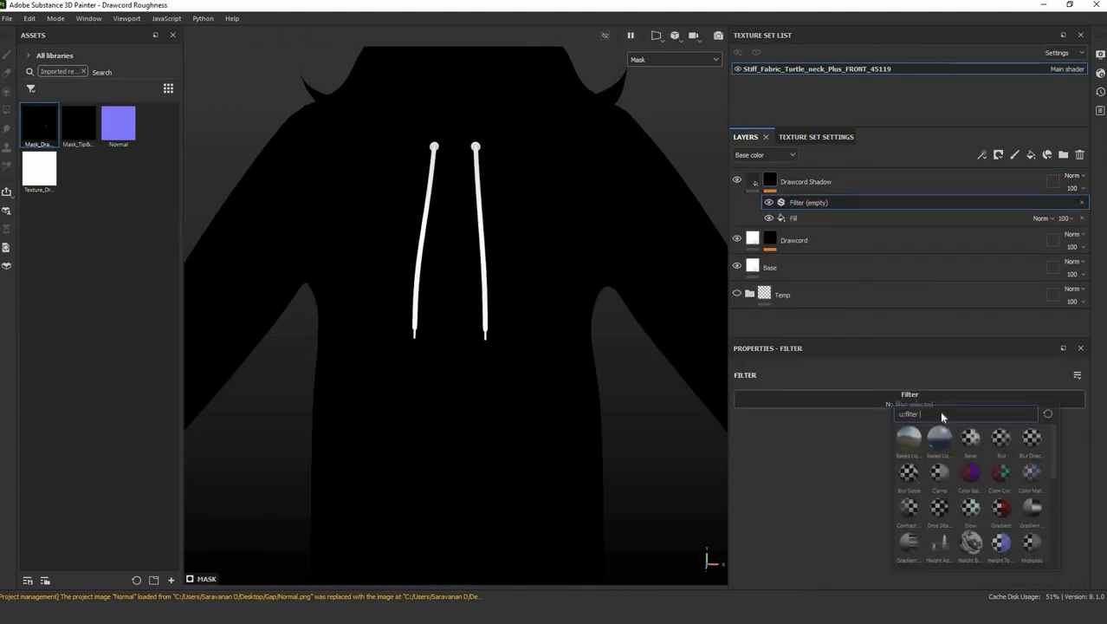
left_click(844, 447)
left_click(752, 458)
left_click(661, 396)
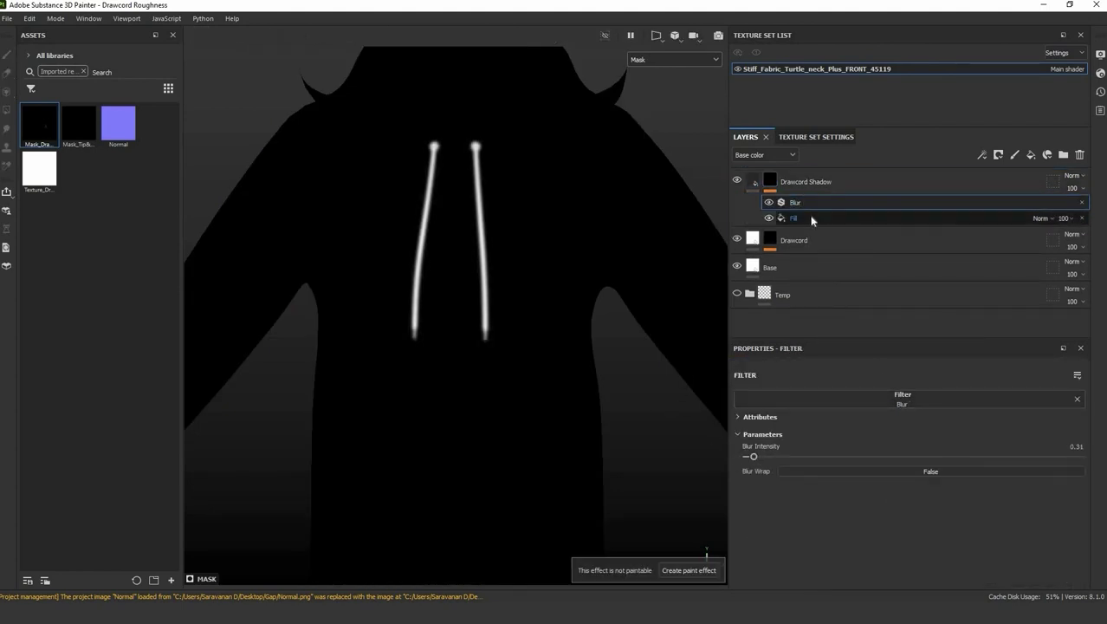
Step: Duplicate the mask's fill, place the copy above the Blur filter and set its blending mode to Subtract
left_click(811, 217)
key("ctrl+d")
left_click_drag(812, 218, 819, 196)
left_click(1044, 201)
left_click(1052, 327)
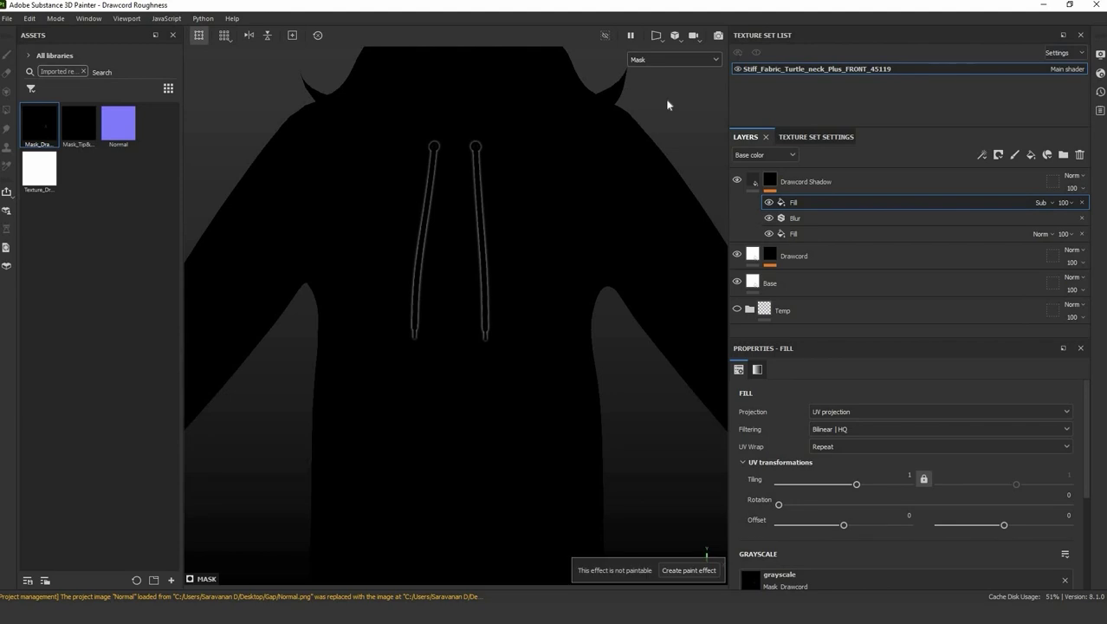
Step: Display the base color channel near the drawcords' upper ends and readjust the Drawcord Shadow layer's gray base color
key("m")
key("c")
scroll(427, 159, "up", 5)
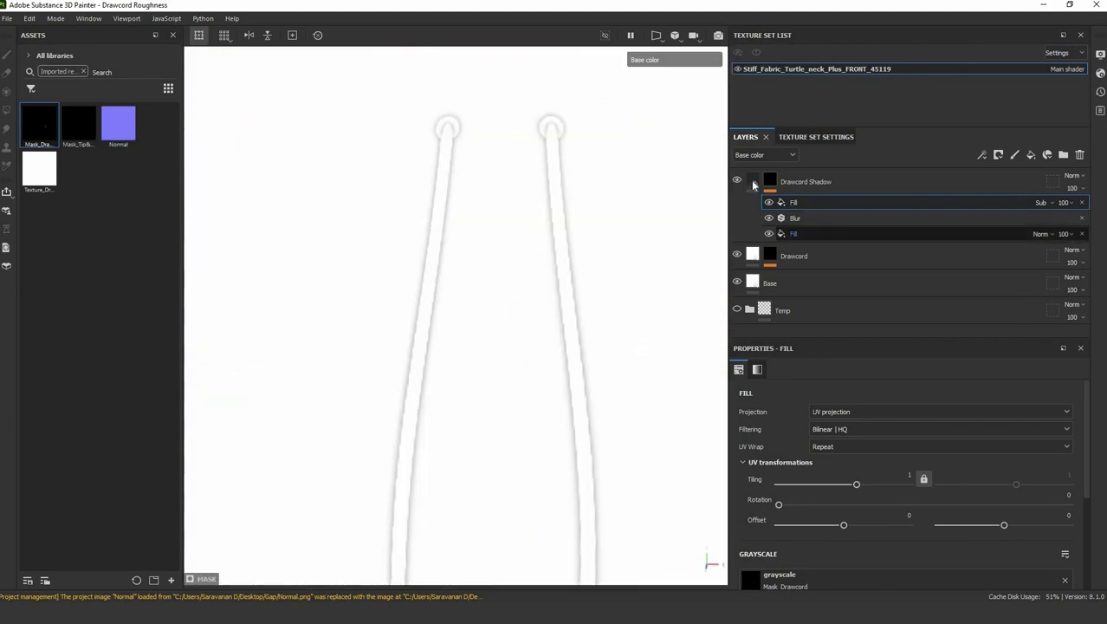
left_click(753, 181)
right_click(755, 282)
left_click(759, 267)
left_click(764, 368)
left_click(507, 279)
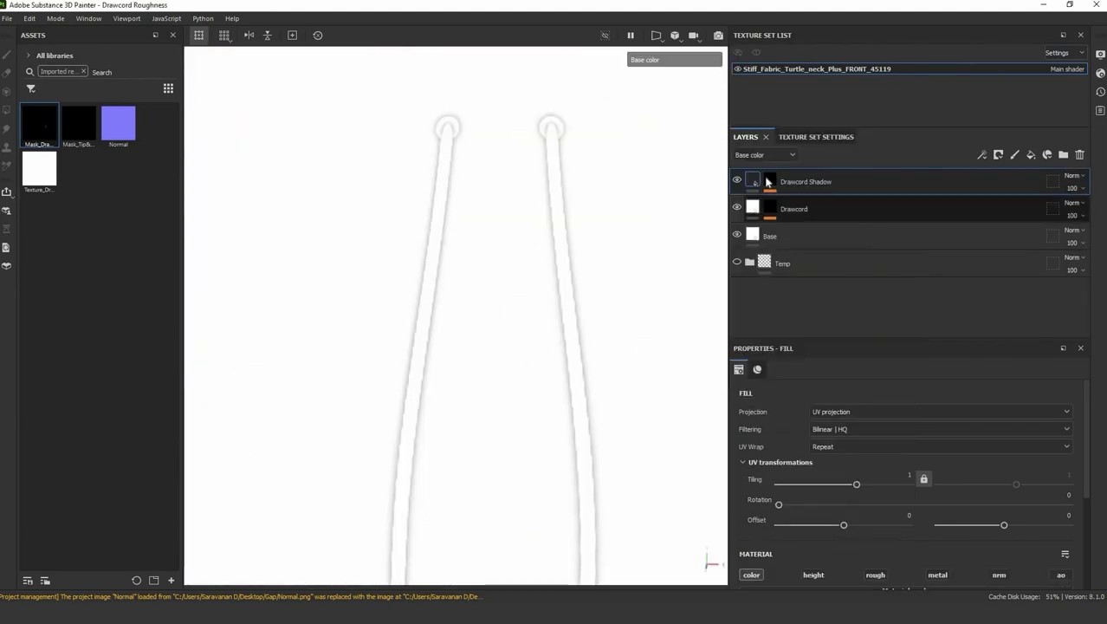
Step: Set the blur intensity of the Drawcord Shadow mask's Blur filter to 0.16 and return to the full material display
left_click(769, 181, "alt")
left_click(804, 217)
right_click(621, 195)
left_click_drag(634, 291, 632, 291)
left_click(617, 165)
key("m")
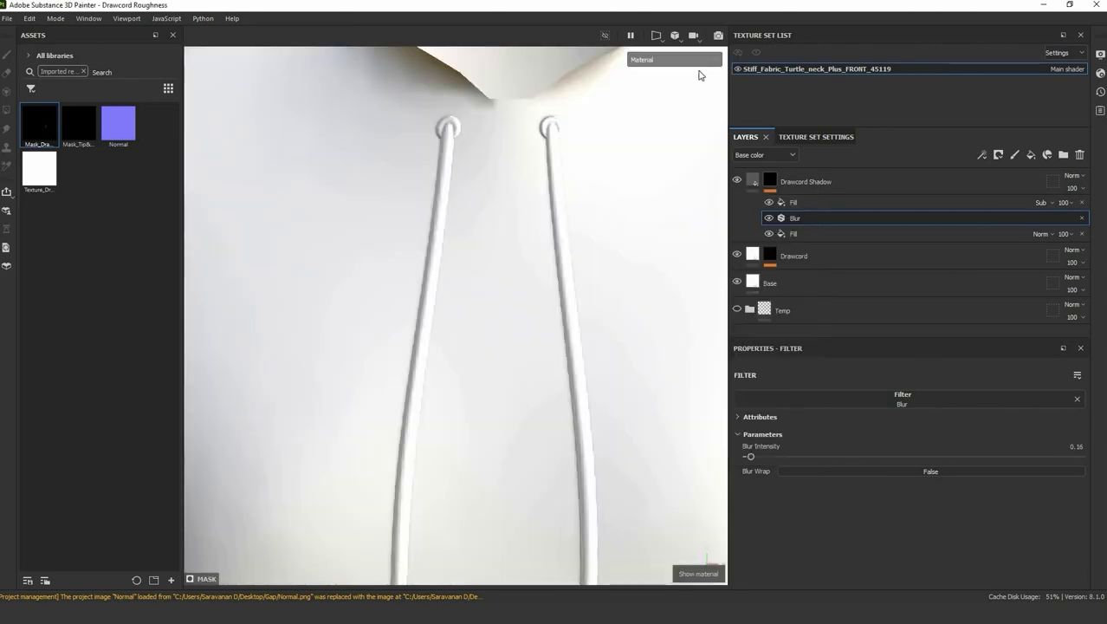
Step: Check the whole garment front in the base color and roughness channels, then restore the material display
scroll(531, 146, "down", 5)
left_click(674, 60)
left_click(656, 111)
left_click(674, 60)
left_click(662, 132)
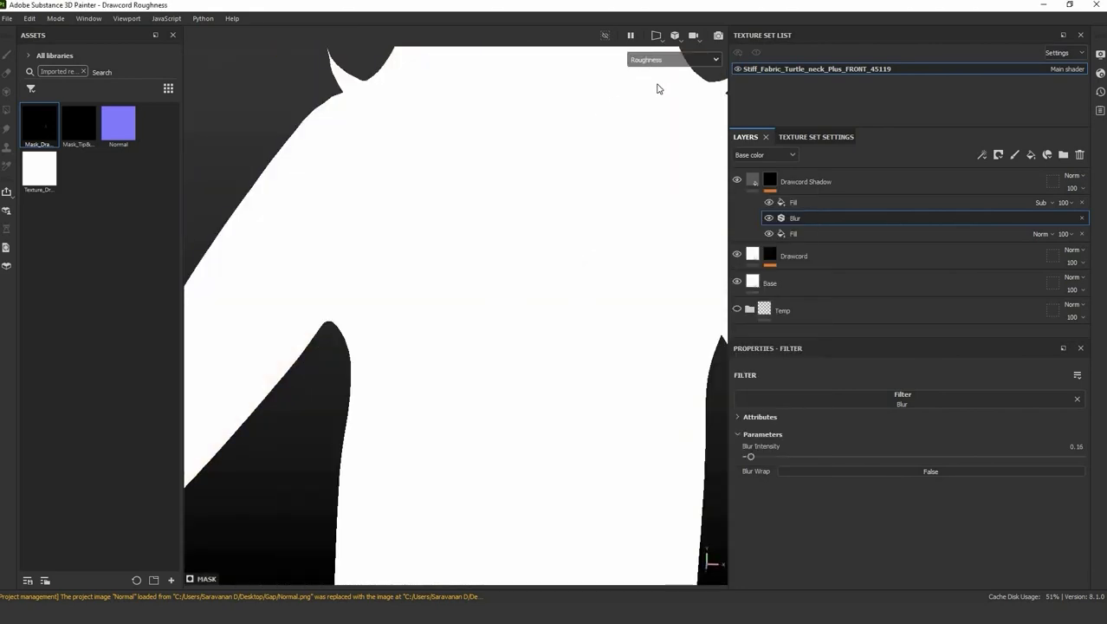
left_click(663, 60)
left_click(651, 87)
Step: Add a fill layer above Drawcord Shadow and name it Tip and Open
left_click(807, 182)
left_click(1031, 155)
double_click(778, 182)
type("Tip and ")
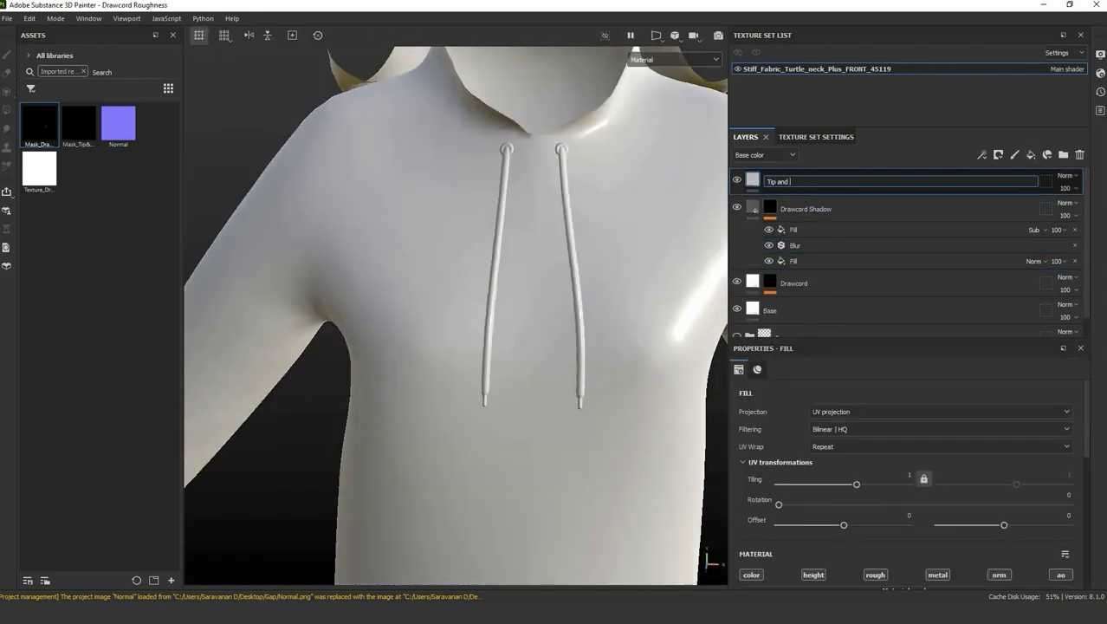
type("Open")
key("Return")
Step: Give the Tip and Open layer a black mask with a fill that uses the Mask_Tip&Open texture, and display the mask
right_click(837, 179)
left_click(889, 21)
right_click(770, 180)
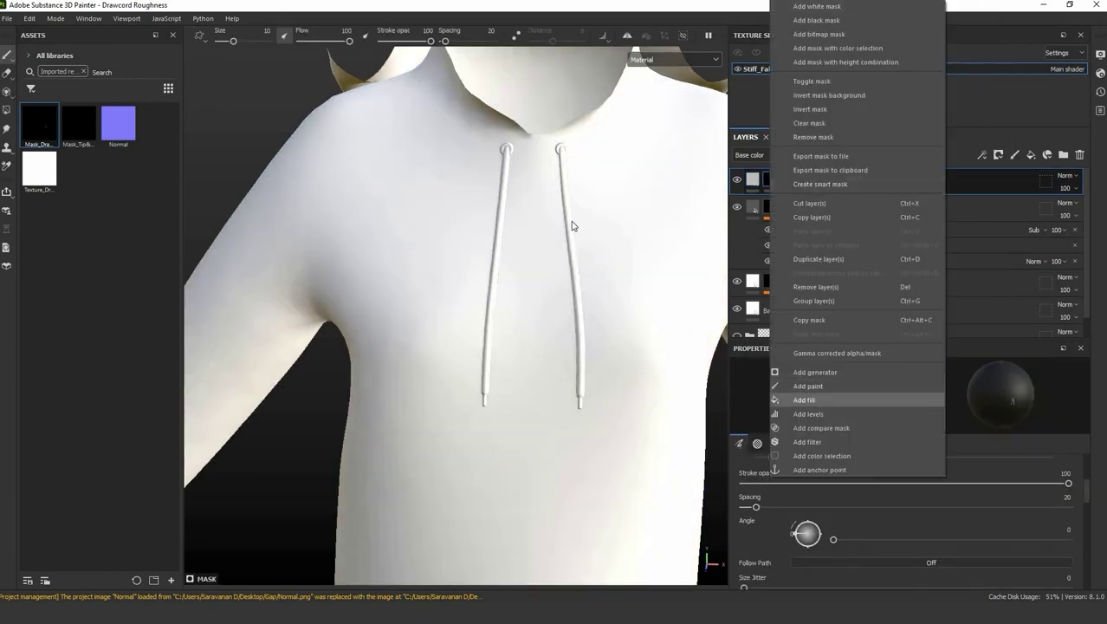
right_click(571, 222)
left_click_drag(693, 253, 665, 275)
left_click(770, 180, "alt")
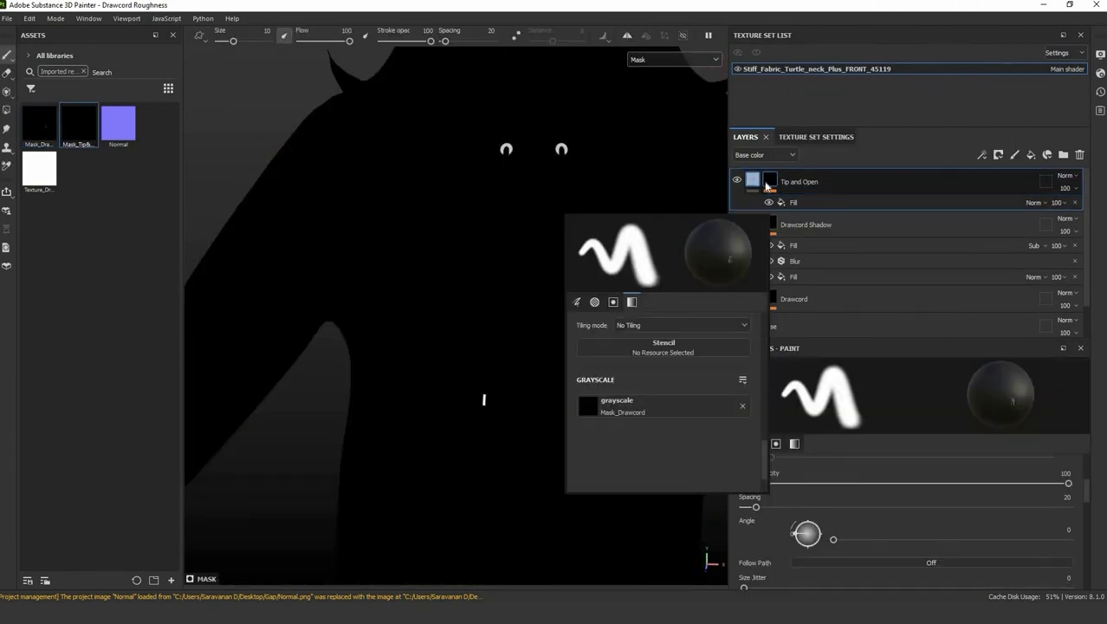
Step: Limit the Tip and Open layer's material to the roughness and metallic channels
left_click(753, 180)
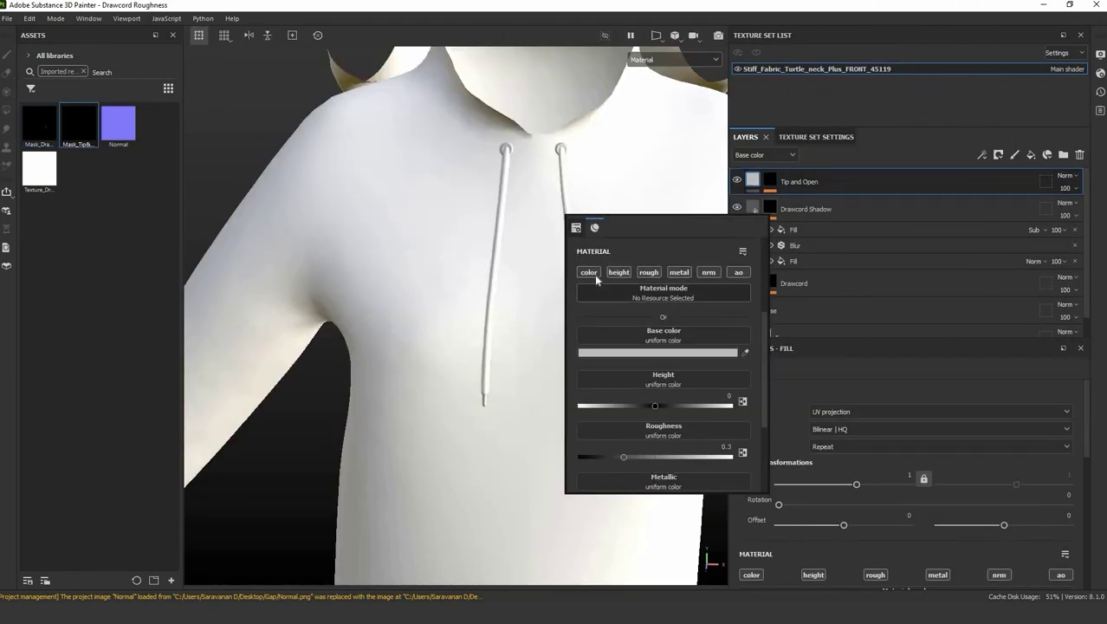
left_click(673, 274, "alt")
left_click(650, 273)
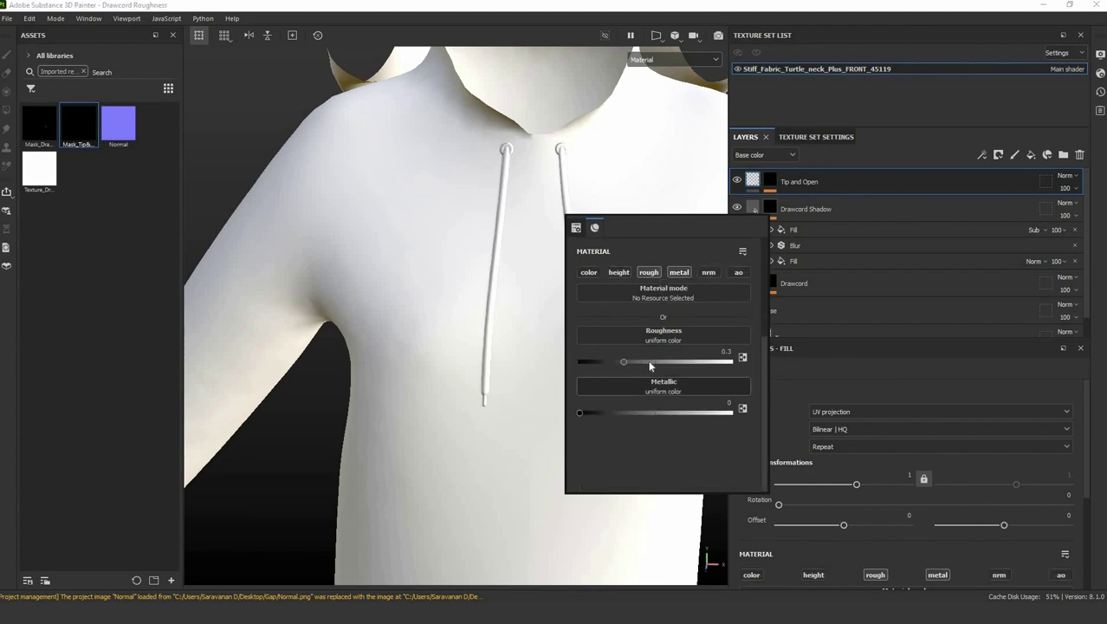
Step: Inspect the drawcord tips and openings in the roughness channel and the one after it, ending in the material display
left_click(771, 180)
left_click(816, 208)
left_click(666, 58)
left_click(666, 130)
scroll(413, 267, "down", 3)
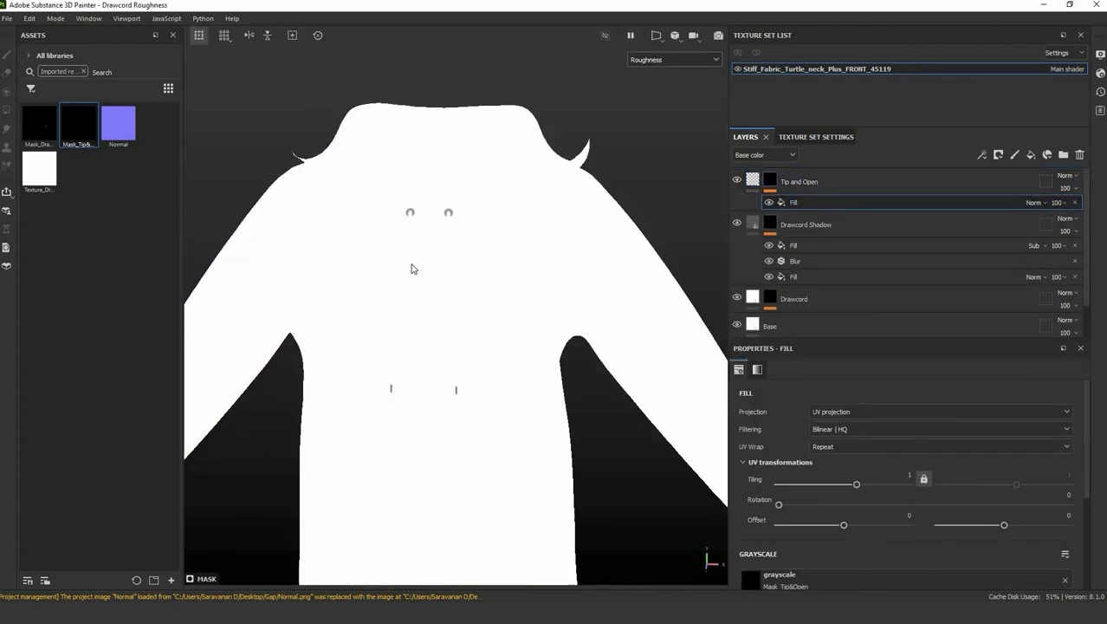
scroll(421, 272, "up", 5)
key("c")
scroll(446, 272, "down", 2)
key("m")
Step: Examine the drawcords on the garment front channel by channel, from base color and height through to Normal+Height+Mesh
scroll(448, 278, "down", 5)
mouse_move(449, 278)
left_mouse_down("alt")
mouse_move(554, 282)
mouse_move(459, 279)
left_mouse_up("alt")
scroll(459, 279, "up", 3)
left_click(654, 62)
left_click(654, 109)
key("c")
scroll(501, 265, "up", 5)
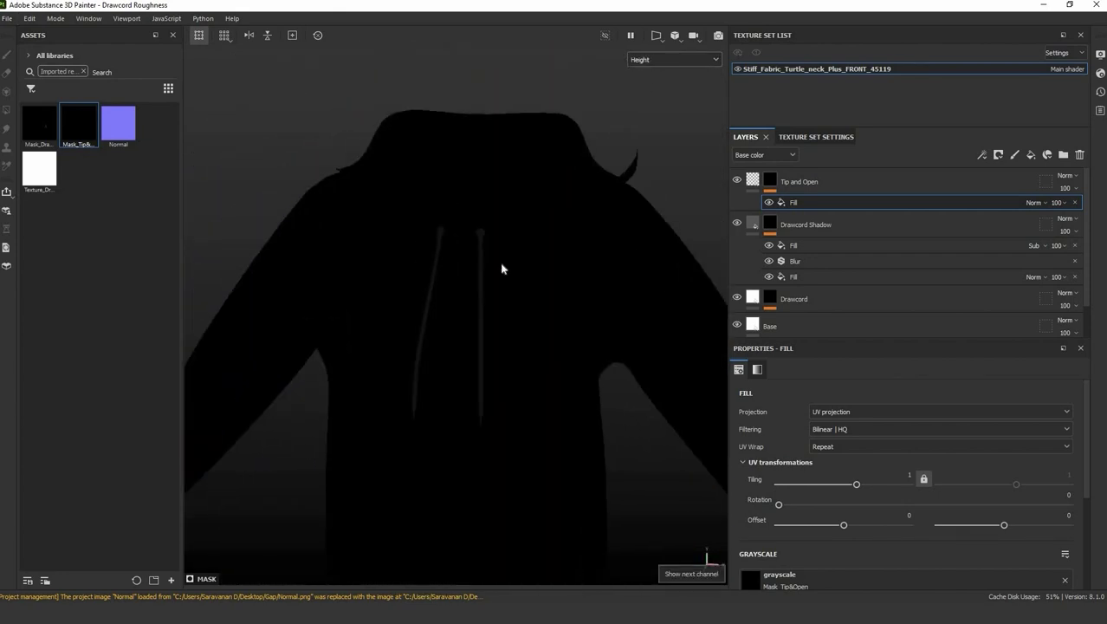
key("c")
key("c")
key("c")
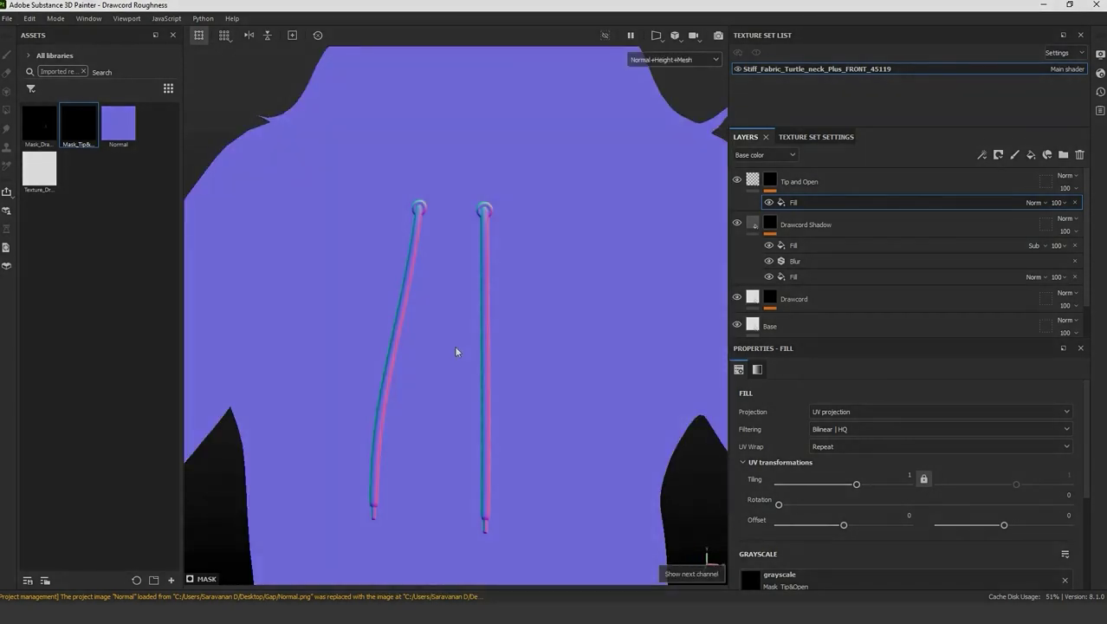
left_click_drag(458, 348, 816, 254, "alt")
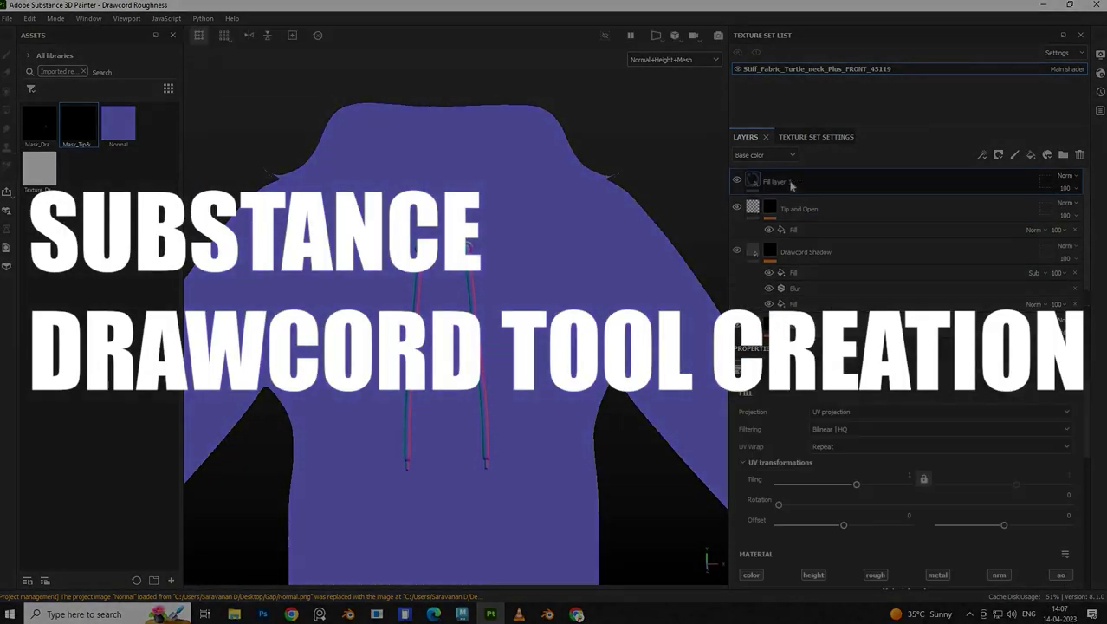